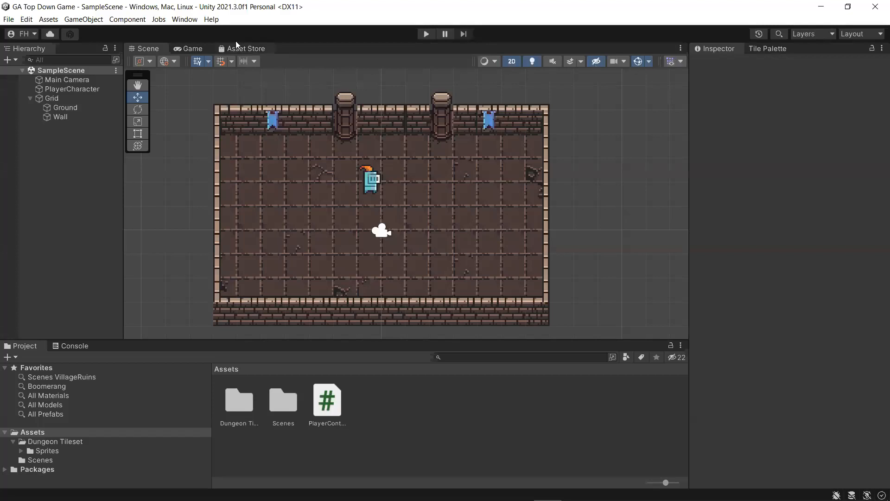
Step: Open the Package Manager, list the Unity Registry packages, and search them for "cinemachine"
{"action": "left_click", "coordinate": [184, 19]}
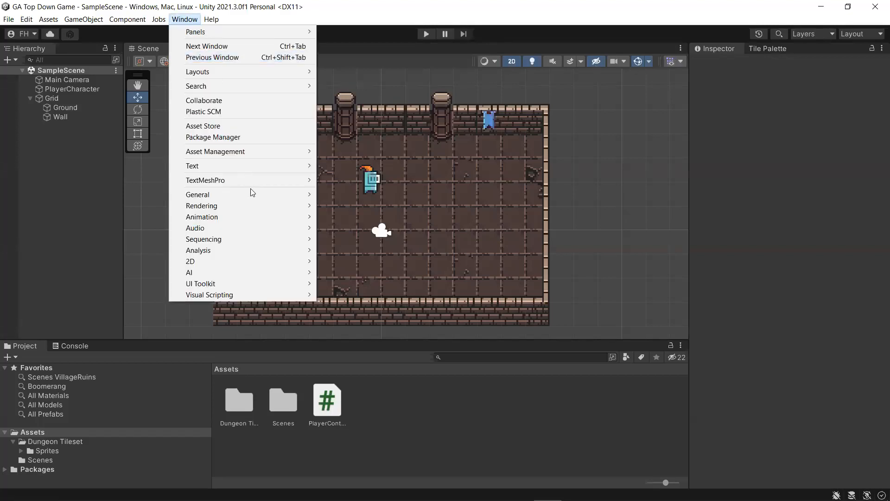
{"action": "left_click", "coordinate": [264, 137]}
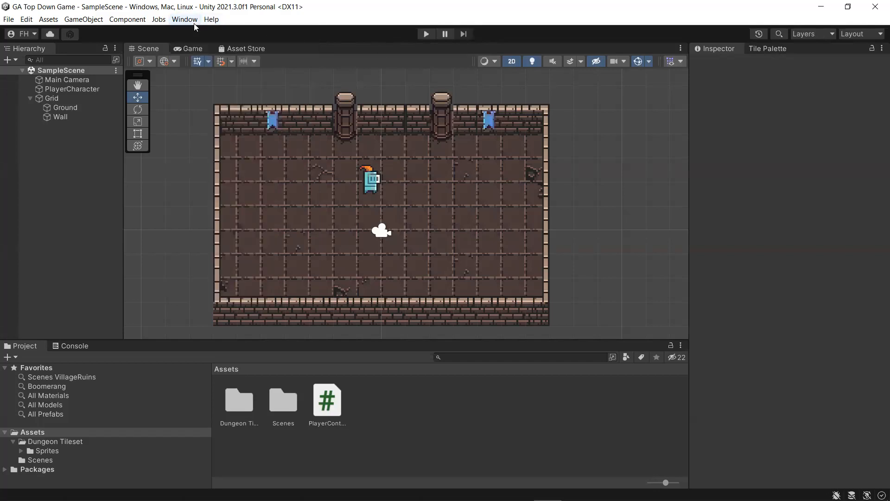
{"action": "left_click", "coordinate": [194, 21]}
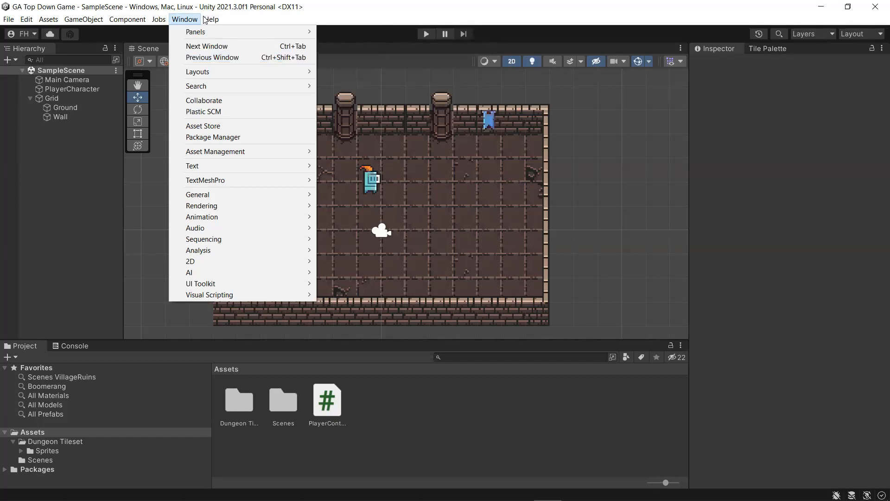
{"action": "left_click", "coordinate": [223, 138]}
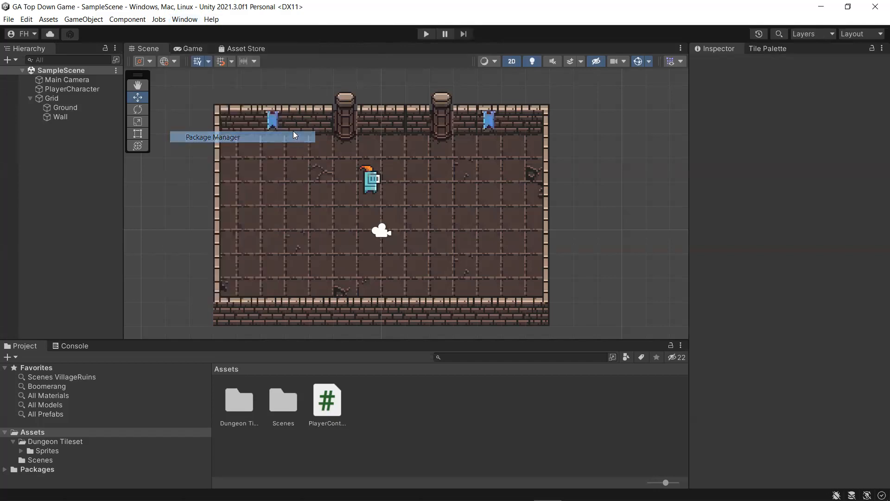
{"action": "left_click", "coordinate": [703, 67]}
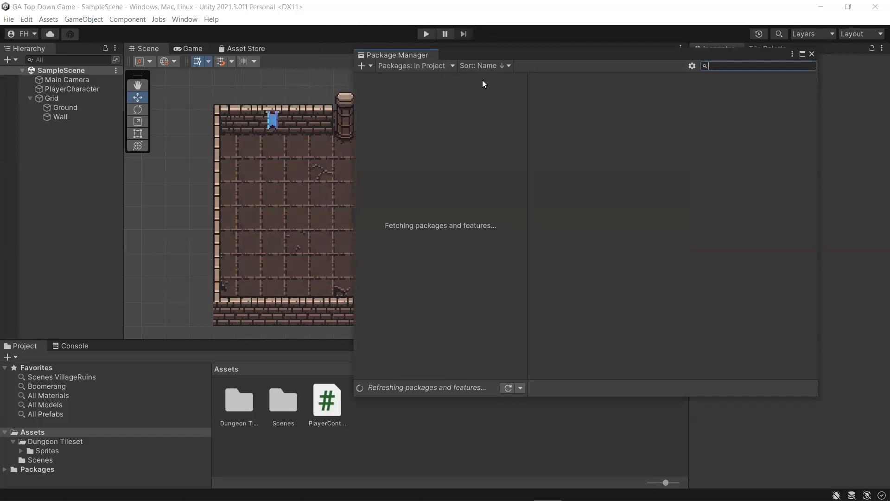
{"action": "left_click", "coordinate": [412, 68]}
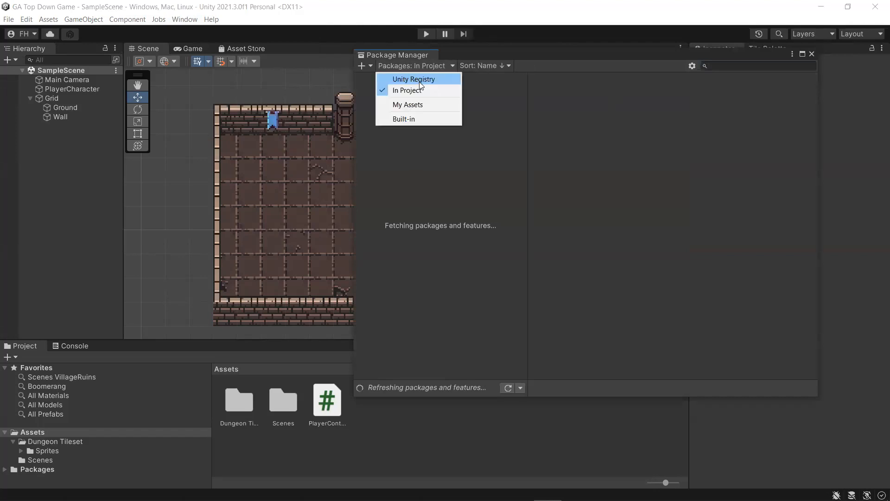
{"action": "left_click", "coordinate": [419, 81]}
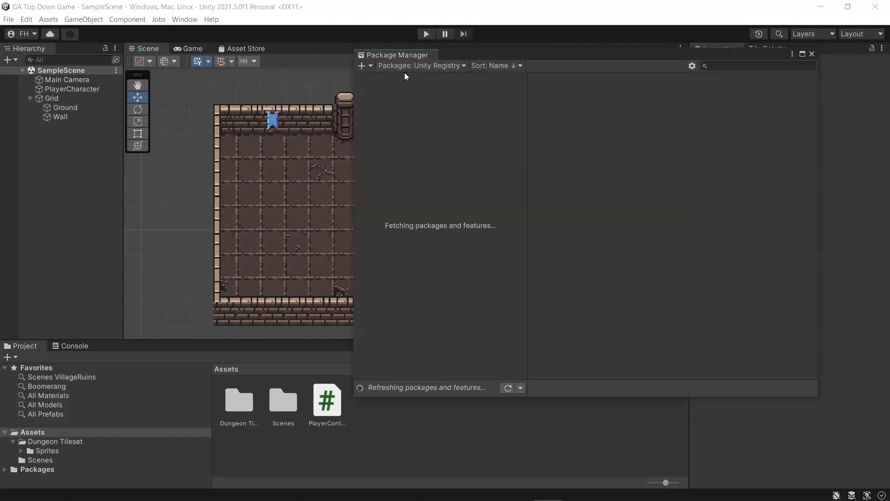
{"action": "left_click", "coordinate": [760, 68]}
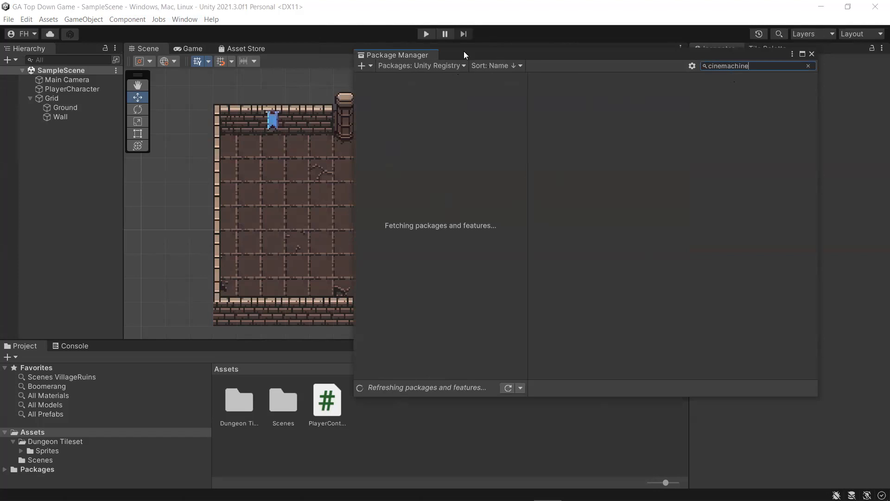
{"action": "left_click_drag", "start_coordinate": [464, 52], "coordinate": [429, 46]}
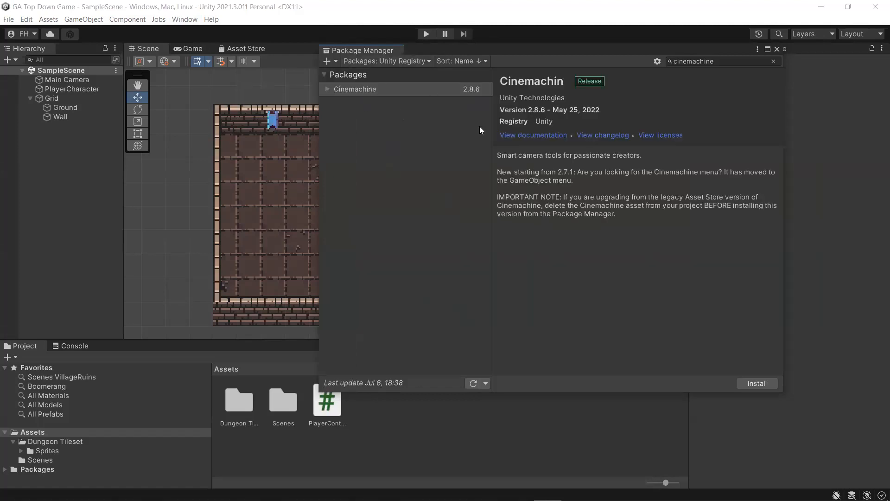
Step: Install the Cinemachine package from the Unity Registry and close the Package Manager
{"action": "left_click_drag", "start_coordinate": [500, 156], "coordinate": [590, 185]}
{"action": "left_click", "coordinate": [598, 194]}
{"action": "left_click_drag", "start_coordinate": [623, 217], "coordinate": [564, 163]}
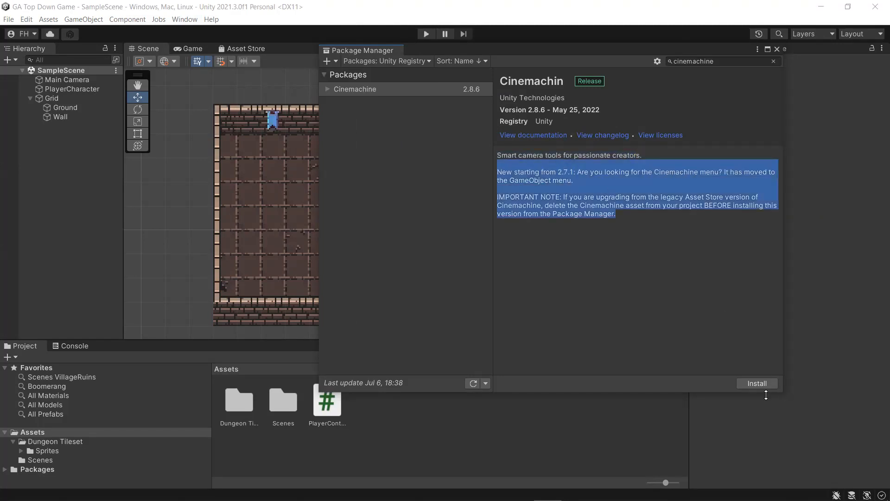
{"action": "left_click", "coordinate": [751, 383]}
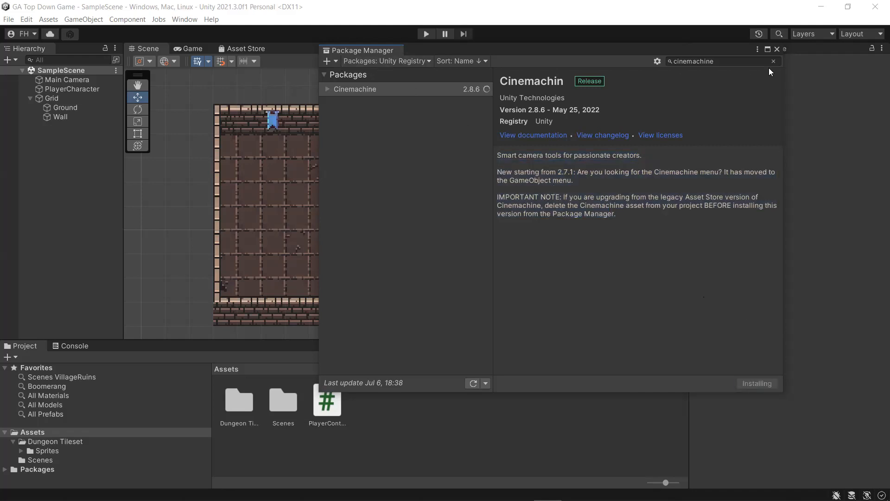
{"action": "left_click", "coordinate": [728, 63]}
{"action": "left_click", "coordinate": [567, 80]}
{"action": "double_click", "coordinate": [548, 81]}
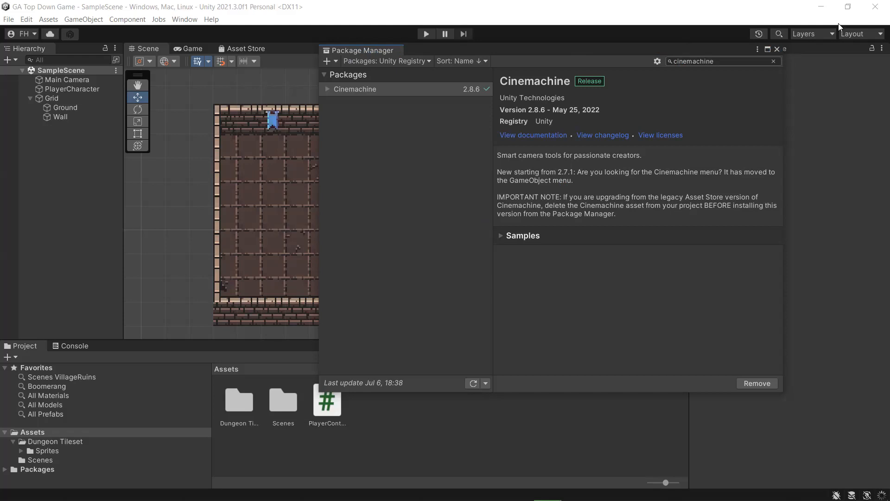
{"action": "left_click_drag", "start_coordinate": [748, 48], "coordinate": [790, 36]}
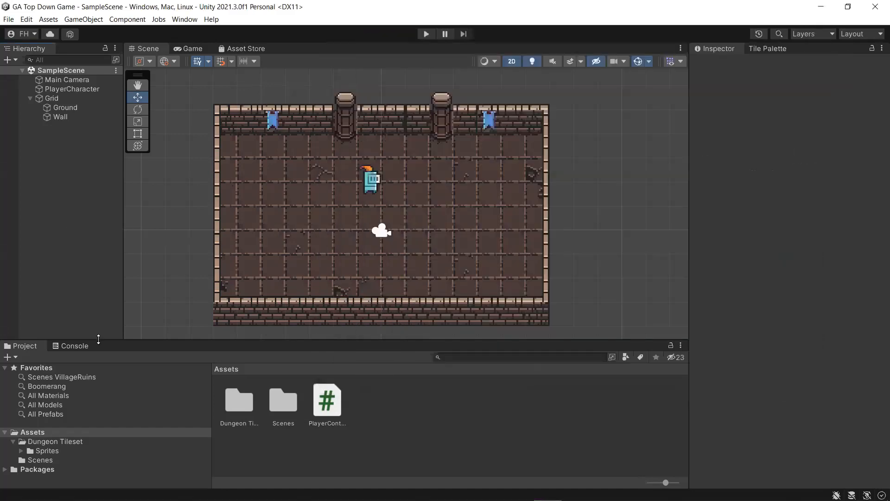
Step: Examine the contents of the Cinemachine folder under the project's Packages
{"action": "left_click_drag", "start_coordinate": [160, 341], "coordinate": [168, 299]}
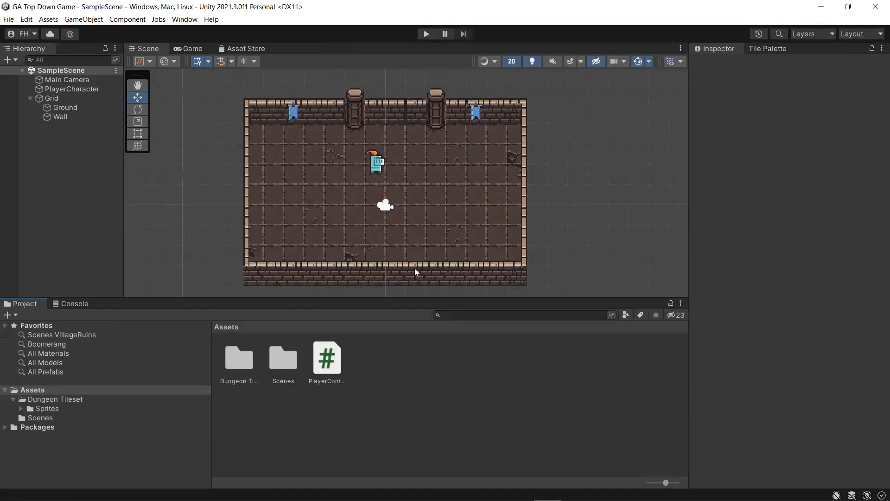
{"action": "left_click", "coordinate": [6, 427]}
{"action": "scroll", "coordinate": [84, 439], "scroll_direction": "down", "scroll_amount": 3}
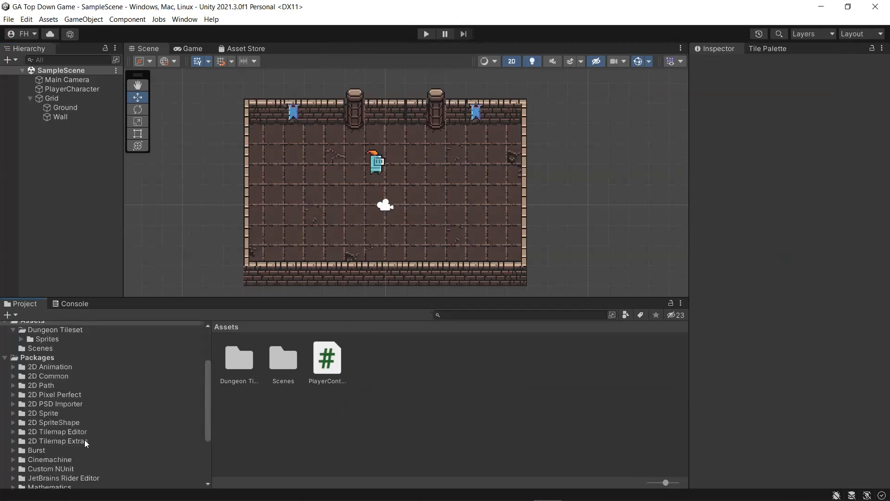
{"action": "scroll", "coordinate": [78, 441], "scroll_direction": "down", "scroll_amount": 3}
{"action": "left_click", "coordinate": [93, 389]}
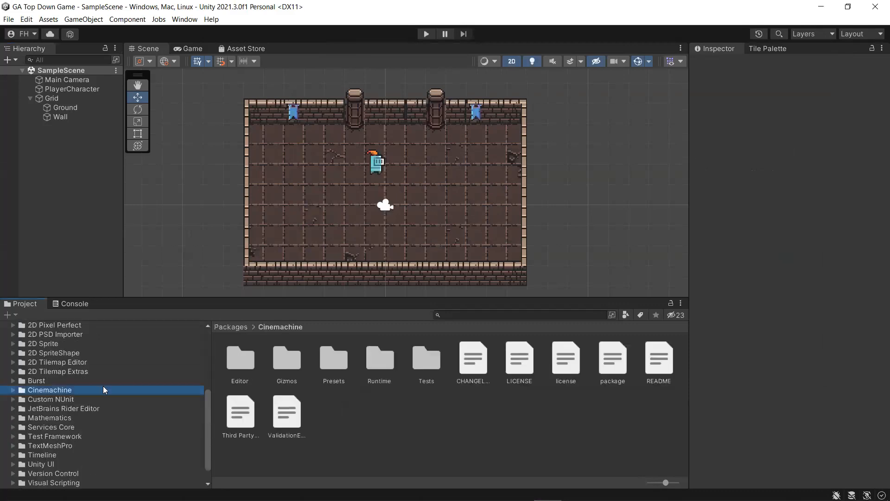
{"action": "scroll", "coordinate": [40, 408], "scroll_direction": "up", "scroll_amount": 6}
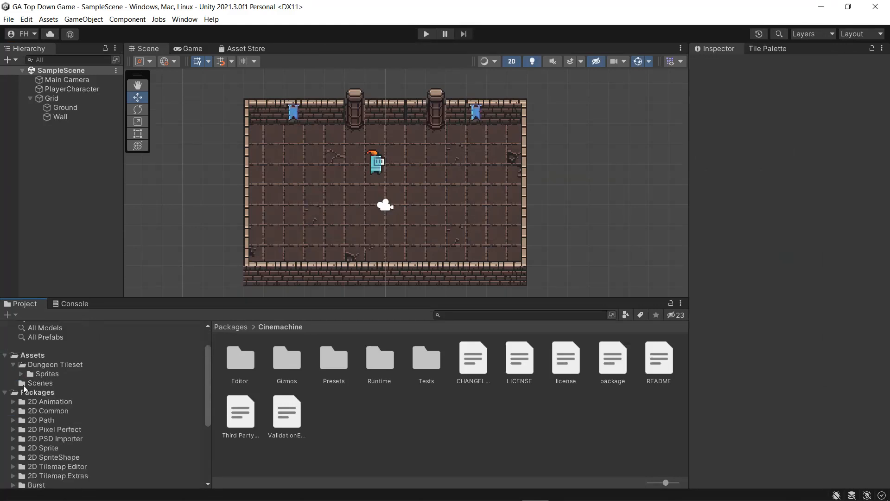
{"action": "left_click", "coordinate": [5, 427]}
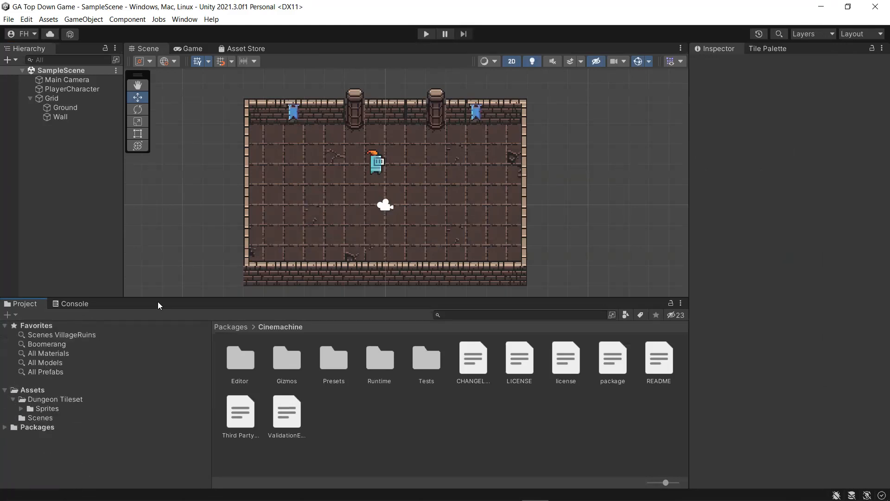
{"action": "left_click_drag", "start_coordinate": [302, 297], "coordinate": [295, 371]}
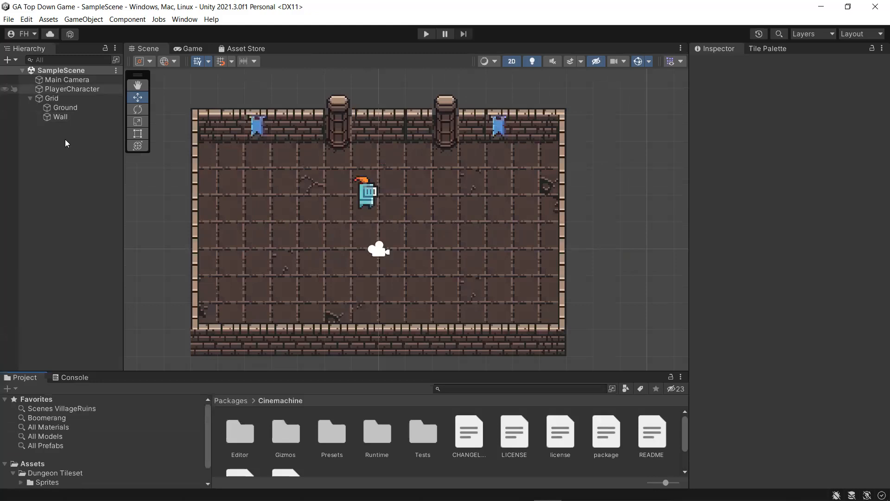
Step: Add a Cinemachine 2D Camera to SampleScene at the root of the hierarchy
{"action": "right_click", "coordinate": [51, 149]}
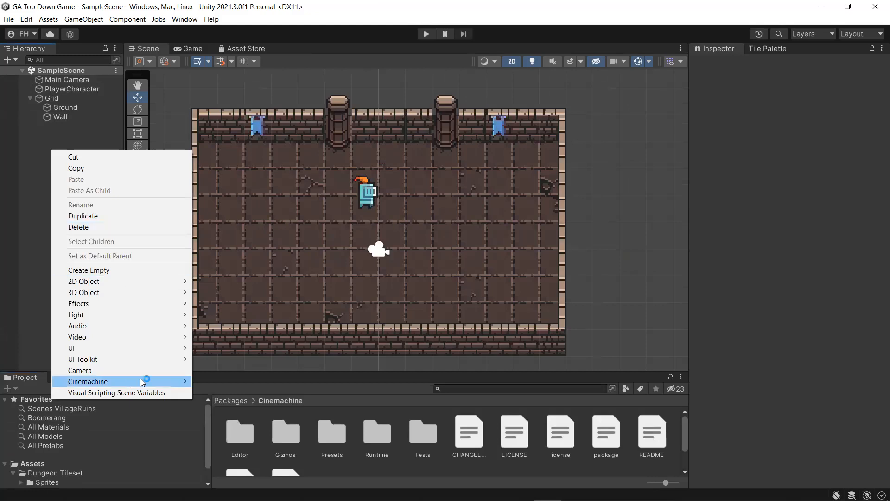
{"action": "mouse_move", "coordinate": [188, 383]}
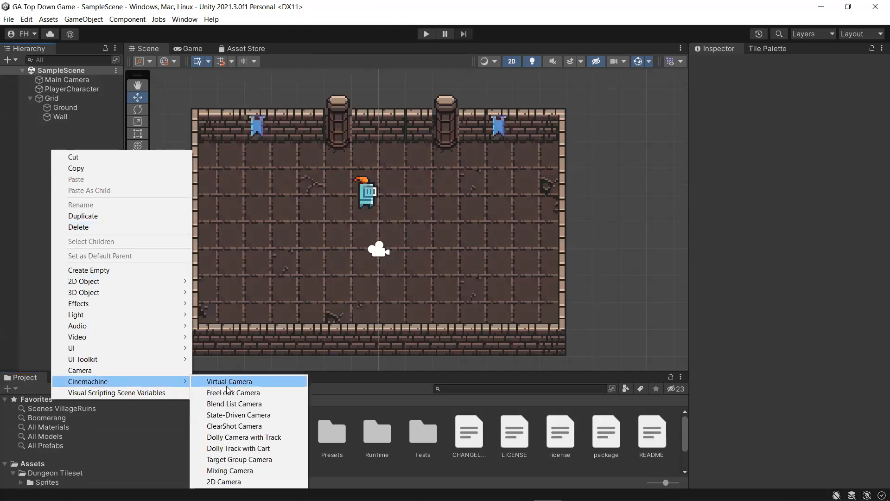
{"action": "left_click", "coordinate": [233, 483]}
{"action": "left_click", "coordinate": [61, 150]}
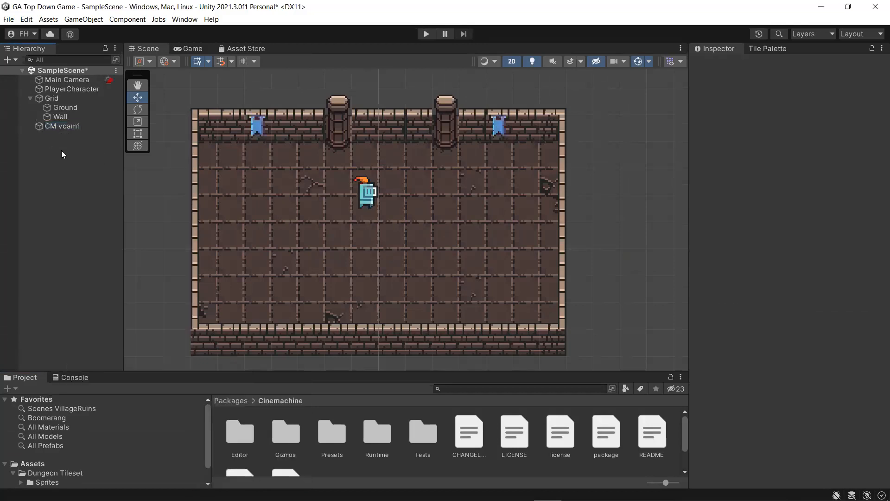
Step: Inspect the components of the virtual camera and Main Camera, and check the camera's framing in the Game and Scene views
{"action": "left_click", "coordinate": [51, 126]}
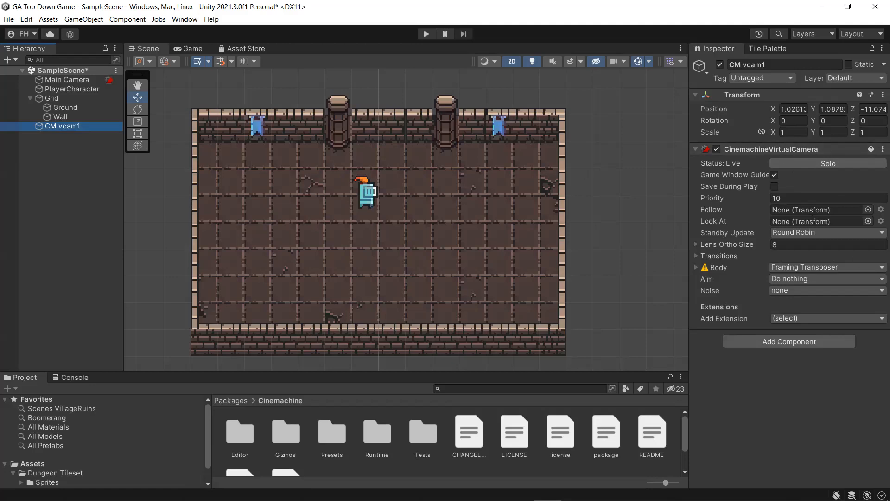
{"action": "left_click", "coordinate": [86, 79]}
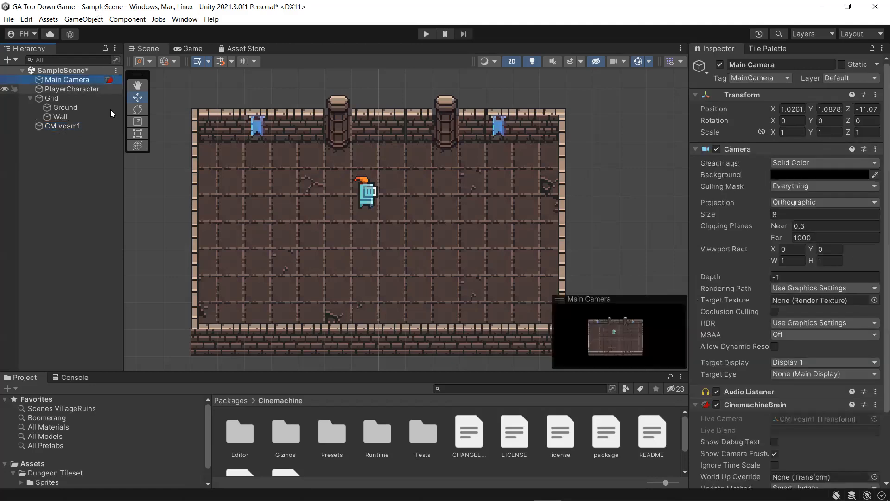
{"action": "left_click", "coordinate": [95, 96]}
{"action": "left_click", "coordinate": [179, 49]}
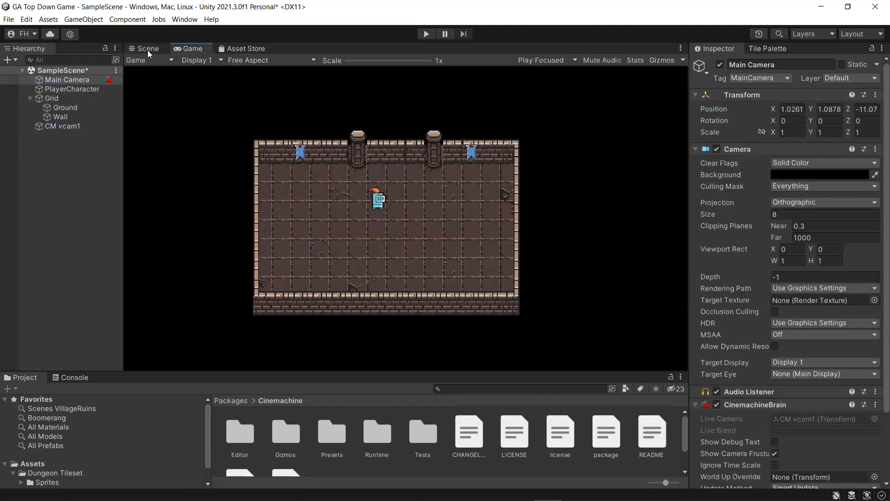
{"action": "left_click", "coordinate": [148, 49]}
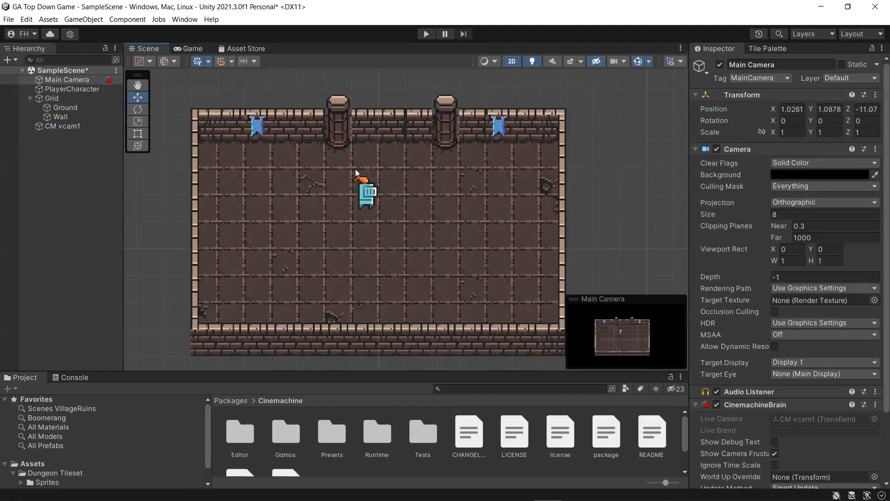
{"action": "key", "text": "f"}
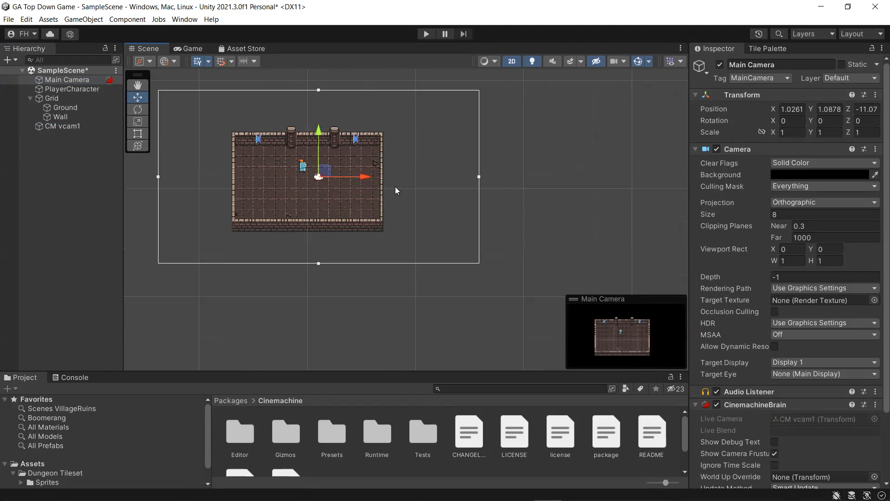
{"action": "scroll", "coordinate": [398, 191], "scroll_direction": "up", "scroll_amount": 2}
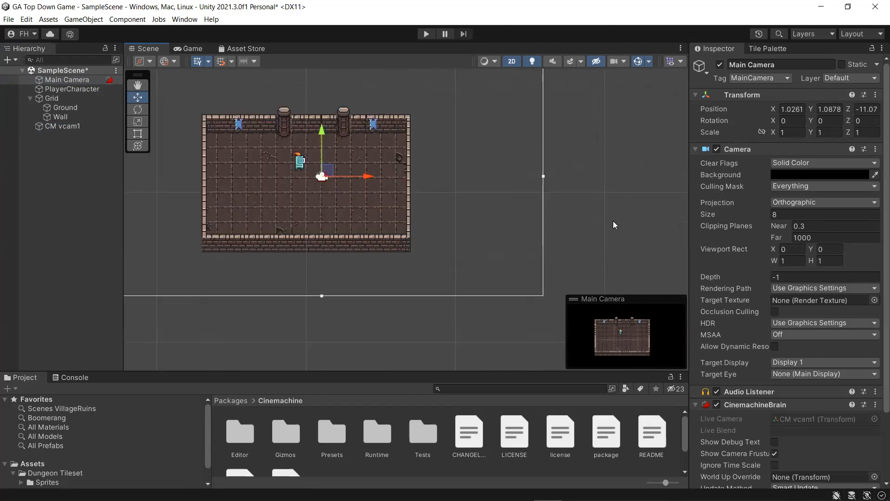
{"action": "left_click", "coordinate": [205, 49]}
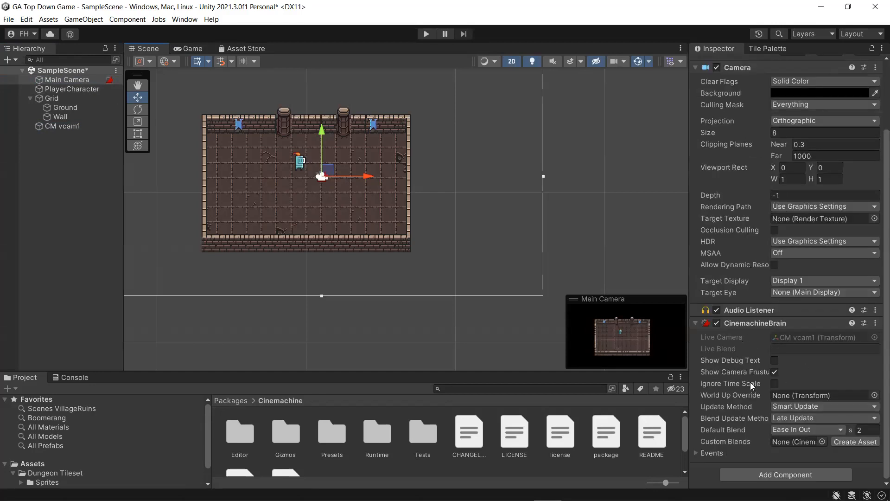
Step: Compare Main Camera's CinemachineBrain settings with the virtual camera's settings, and review the virtual camera's frame around the room
{"action": "left_click", "coordinate": [80, 126]}
{"action": "left_click", "coordinate": [90, 79]}
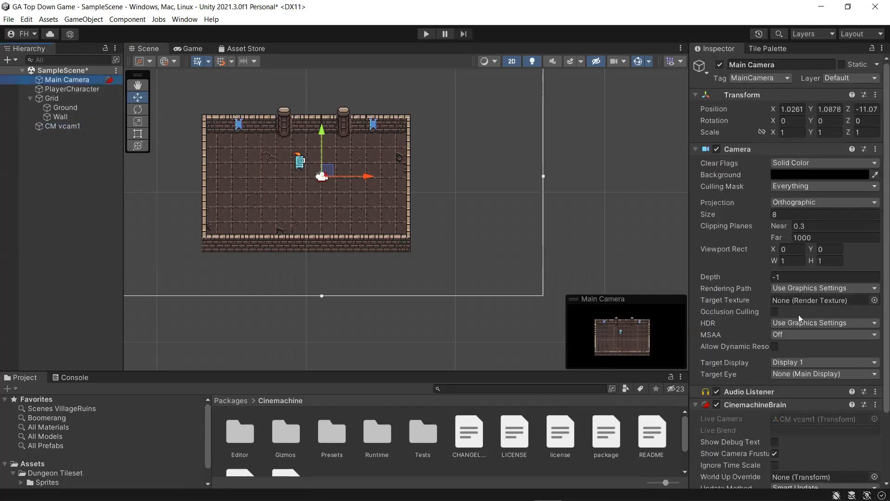
{"action": "scroll", "coordinate": [798, 315], "scroll_direction": "down", "scroll_amount": 3}
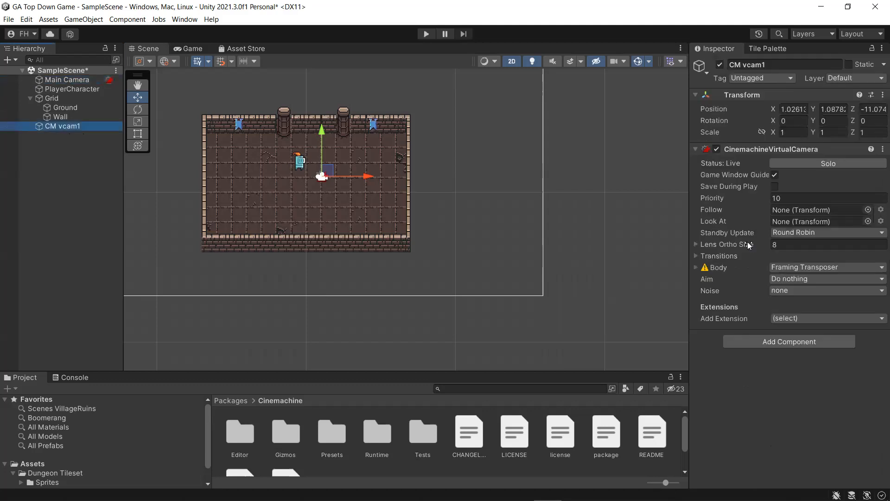
{"action": "left_click", "coordinate": [183, 48]}
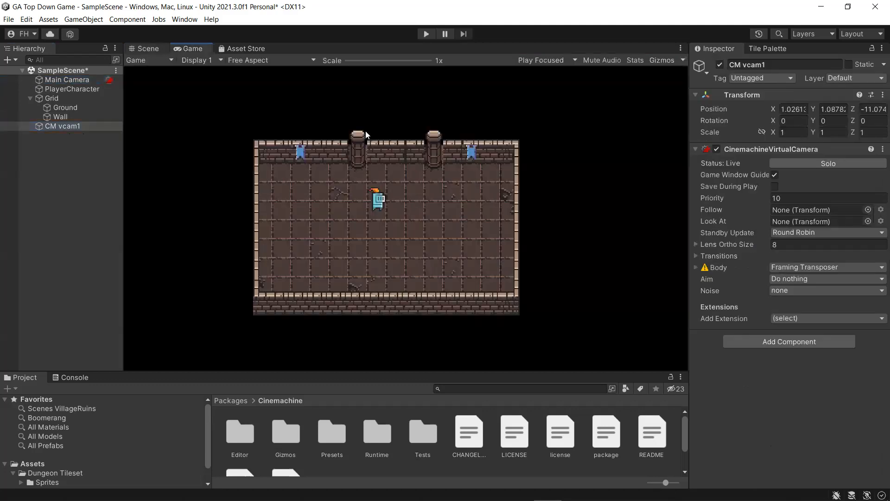
{"action": "key", "text": "ctrl+1"}
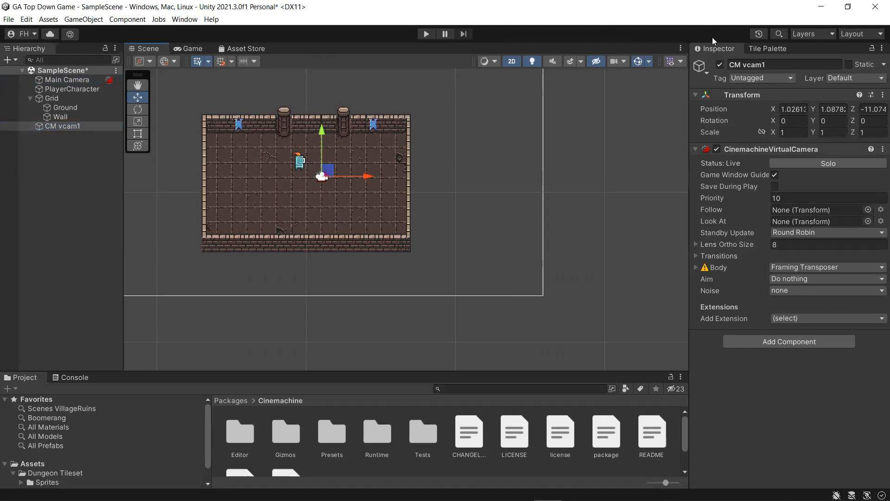
{"action": "middle_click_drag", "start_coordinate": [297, 147], "coordinate": [335, 160]}
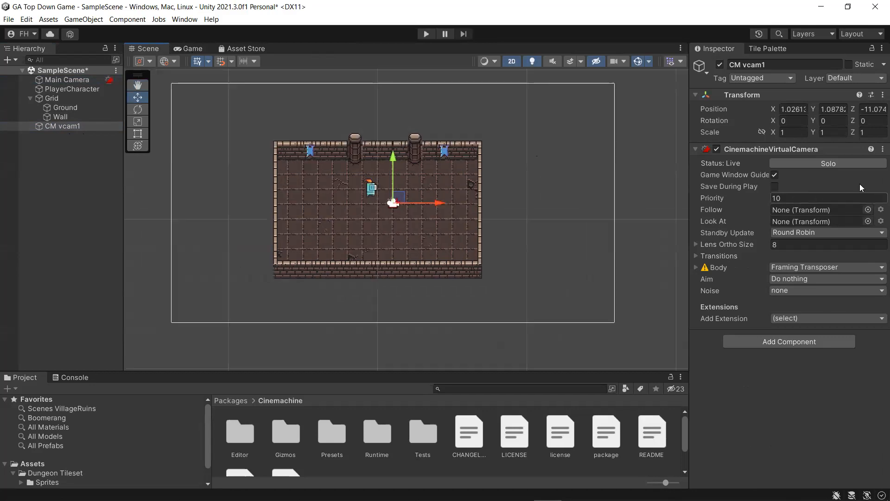
{"action": "scroll", "coordinate": [414, 200], "scroll_direction": "up", "scroll_amount": 2}
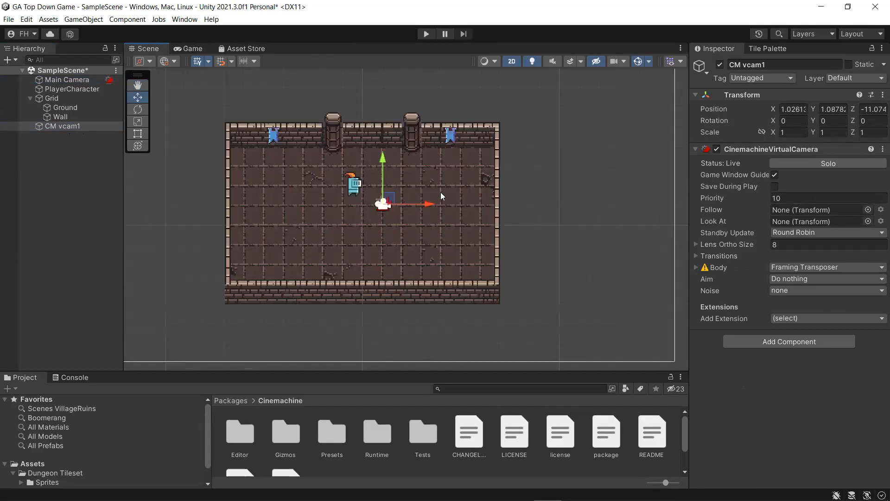
Step: Assign PlayerCharacter as both the Follow and Look At target of the CM vcam1 virtual camera
{"action": "scroll", "coordinate": [399, 180], "scroll_direction": "down", "scroll_amount": 2}
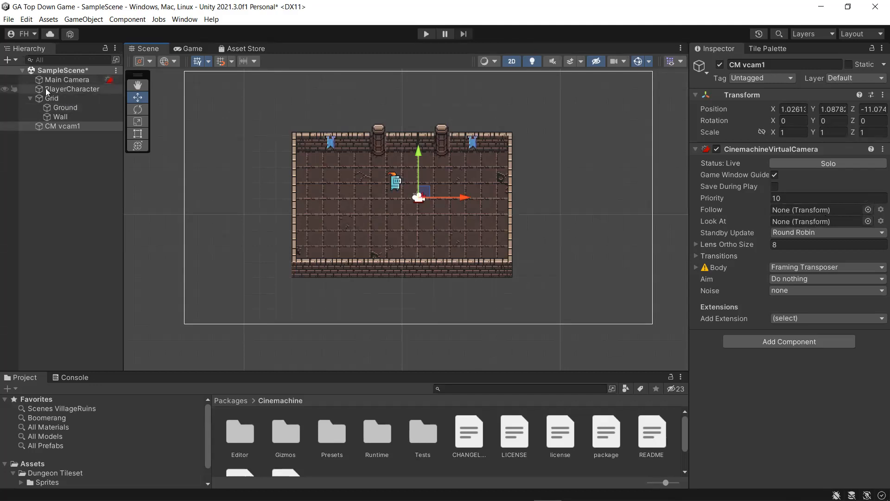
{"action": "left_click_drag", "start_coordinate": [65, 89], "coordinate": [804, 207]}
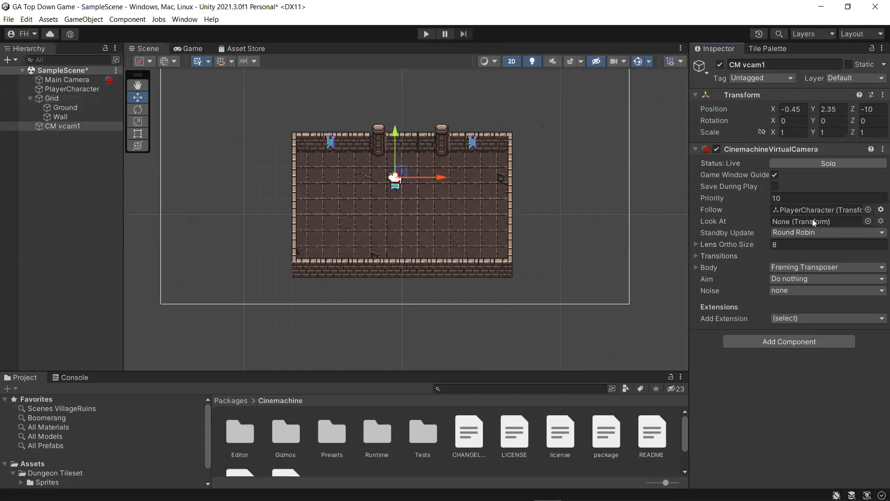
{"action": "left_click_drag", "start_coordinate": [55, 90], "coordinate": [802, 223]}
Step: Run the game in the Game view and walk the character around the room to check how the camera follows
{"action": "left_click", "coordinate": [195, 48]}
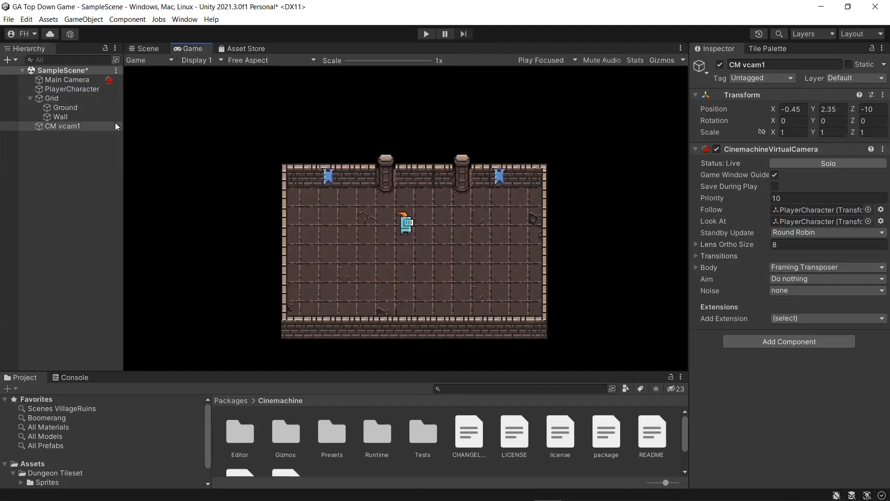
{"action": "left_click", "coordinate": [426, 34]}
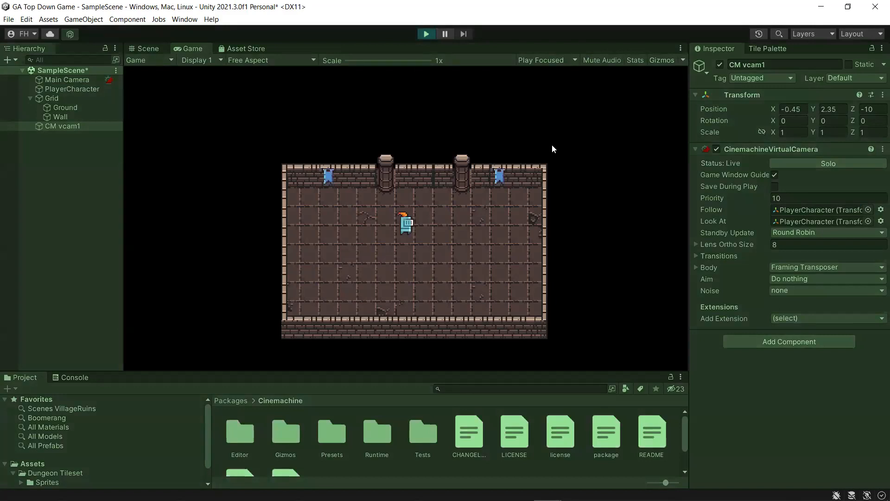
{"action": "key", "text": "d"}
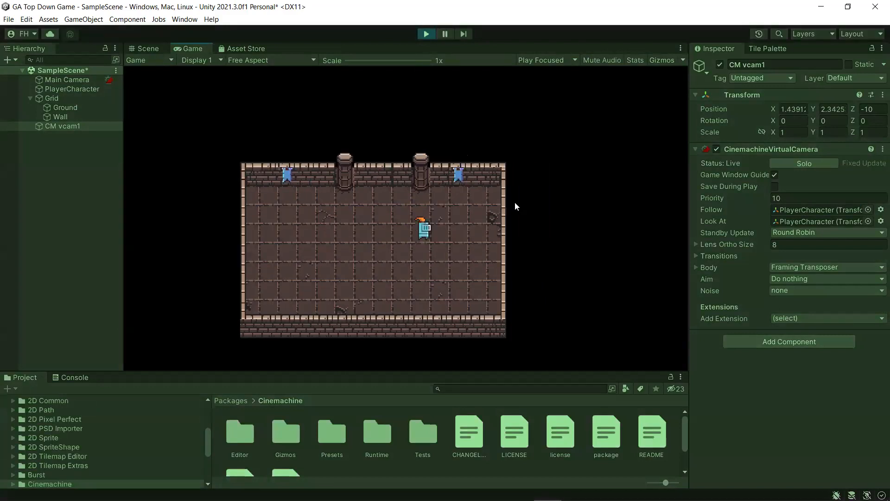
{"action": "key", "text": "a"}
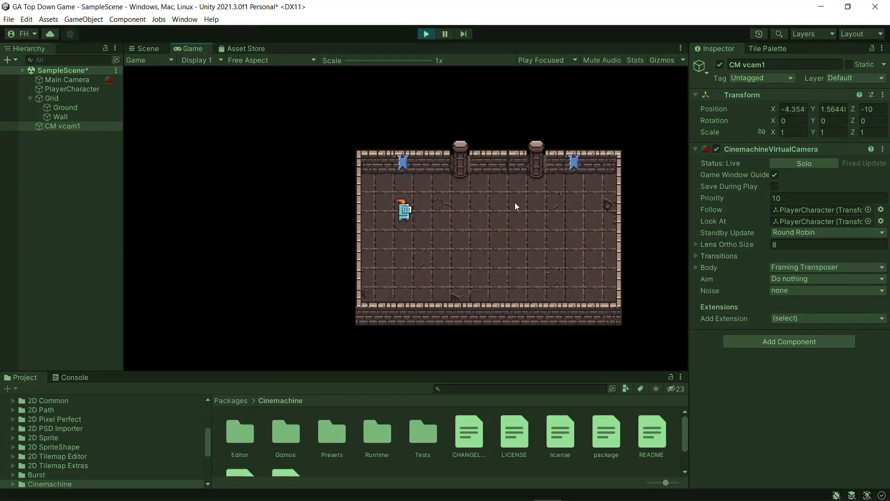
{"action": "key", "text": "d"}
{"action": "key", "text": "s"}
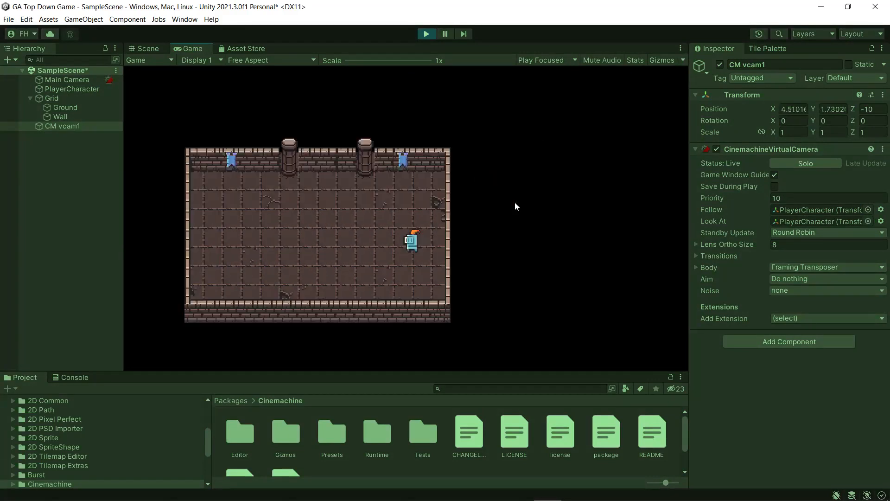
{"action": "key", "text": "a"}
{"action": "key", "text": "s"}
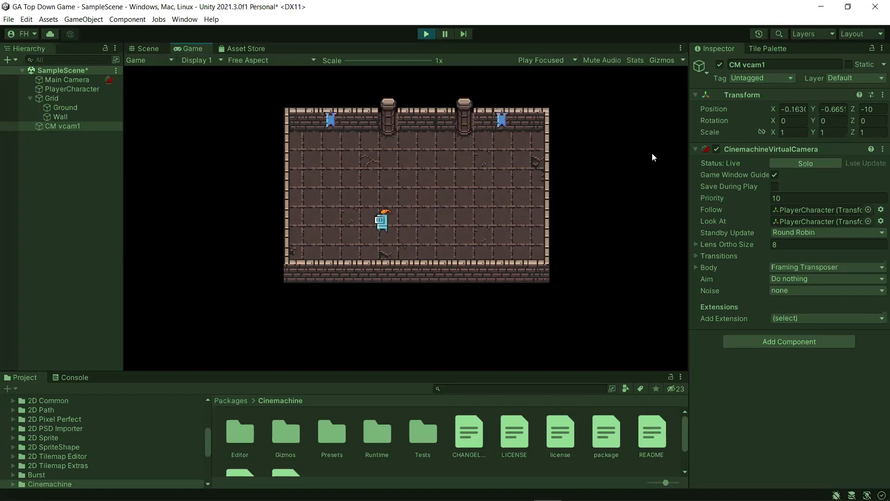
{"action": "key", "text": "w"}
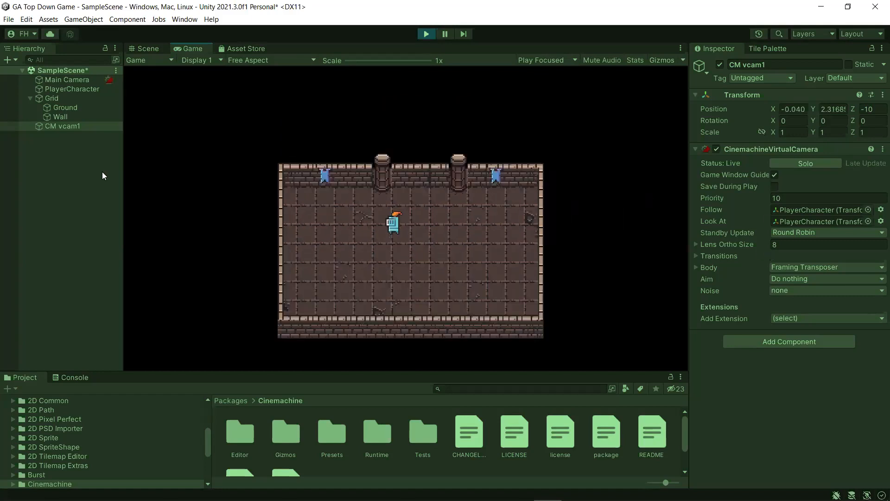
{"action": "key", "text": "s"}
Step: Try a larger Lens Ortho Size on CM vcam1, and set it back to 8
{"action": "left_click", "coordinate": [60, 125]}
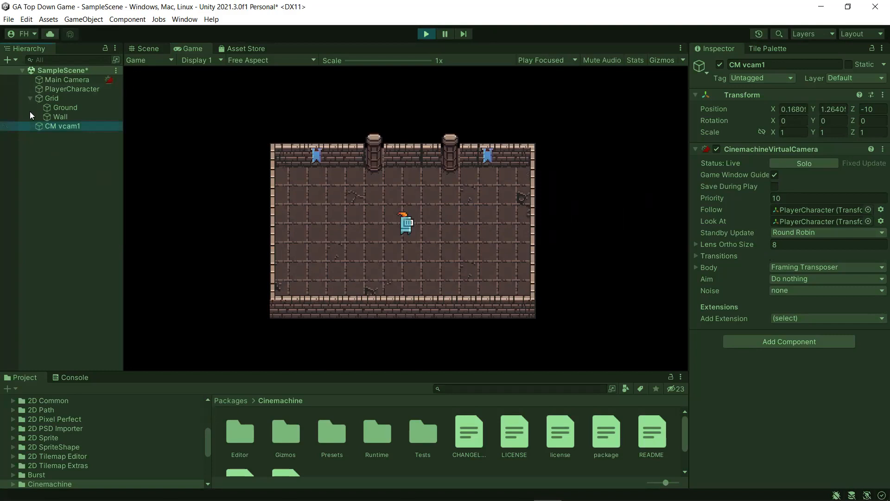
{"action": "left_click", "coordinate": [768, 249]}
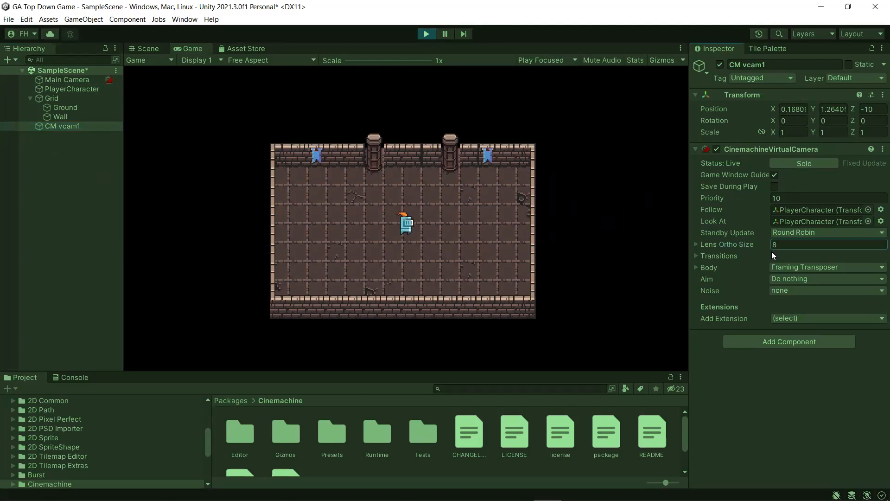
{"action": "mouse_move", "coordinate": [776, 247]}
{"action": "left_mouse_down"}
{"action": "mouse_move", "coordinate": [784, 247]}
{"action": "mouse_move", "coordinate": [751, 244]}
{"action": "mouse_move", "coordinate": [797, 246]}
{"action": "mouse_move", "coordinate": [783, 245]}
{"action": "left_mouse_up"}
{"action": "left_click", "coordinate": [784, 245]}
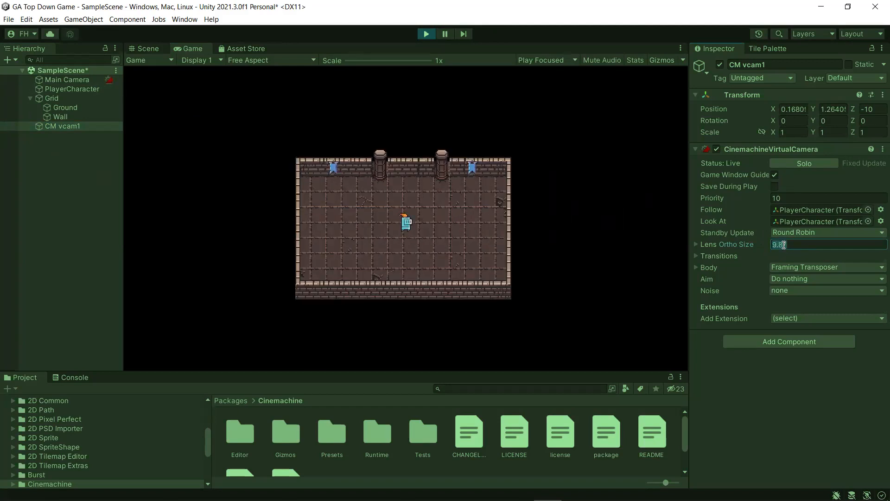
{"action": "type", "text": "8"}
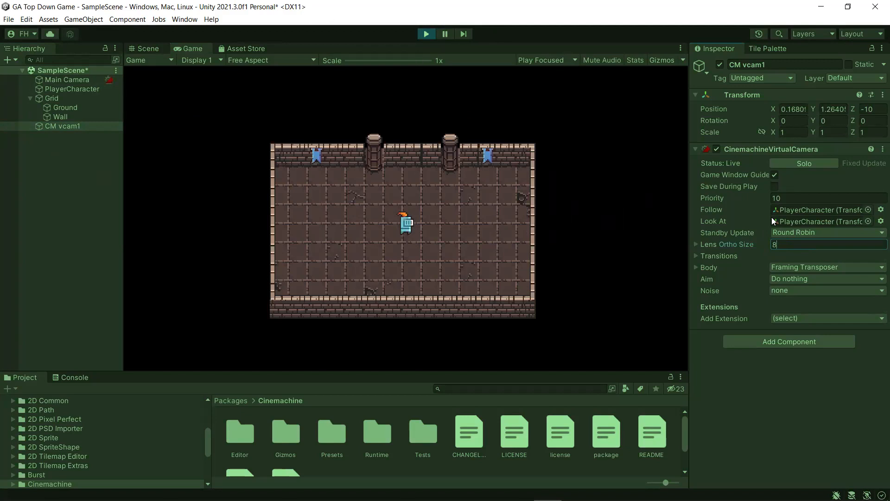
Step: Review the virtual camera's Transitions settings and its Framing Transposer Body settings
{"action": "left_click", "coordinate": [714, 256]}
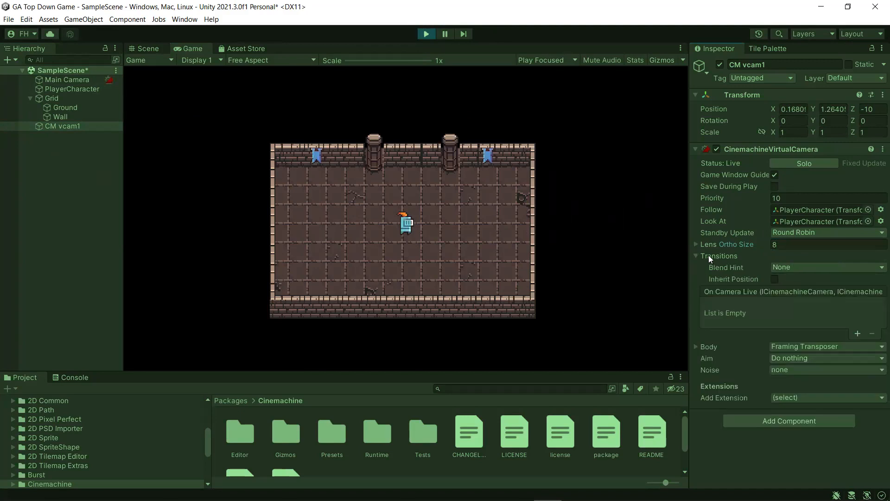
{"action": "left_click", "coordinate": [708, 255]}
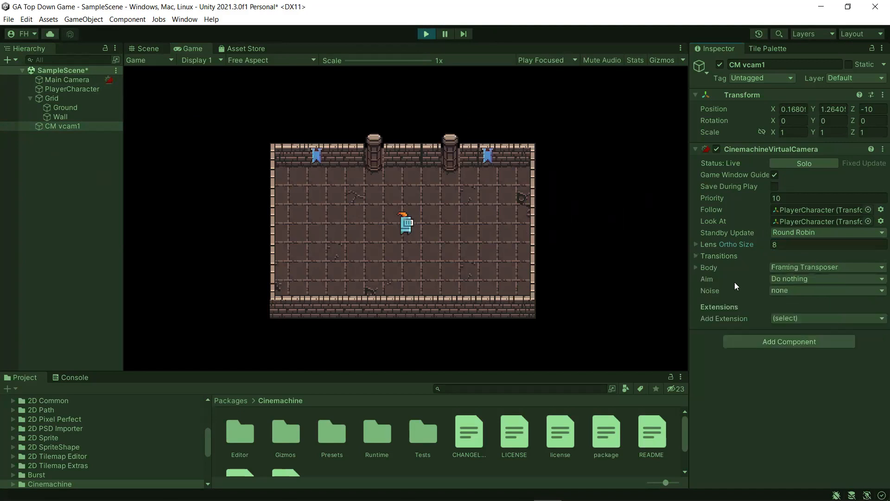
{"action": "left_click", "coordinate": [703, 267]}
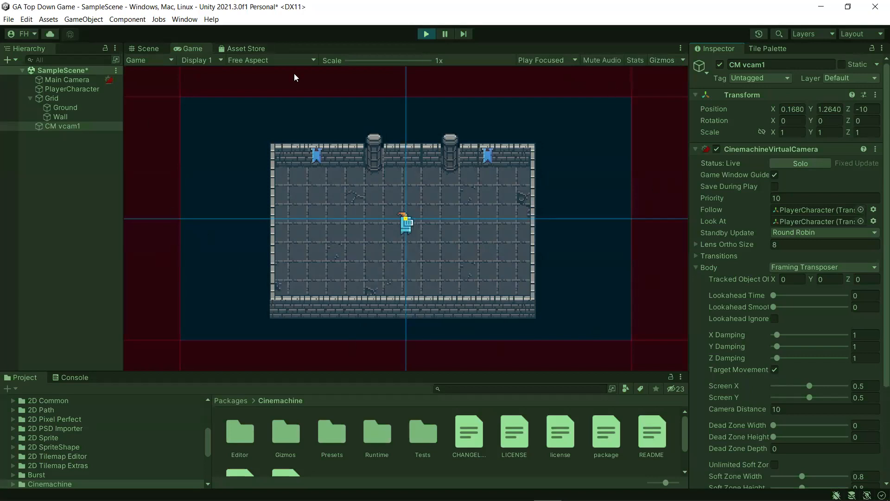
{"action": "scroll", "coordinate": [716, 257], "scroll_direction": "down", "scroll_amount": 3}
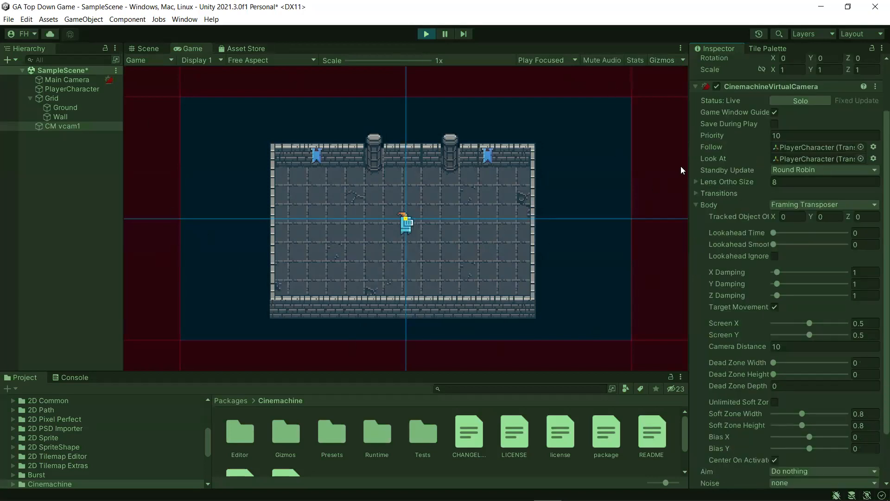
{"action": "scroll", "coordinate": [728, 135], "scroll_direction": "down", "scroll_amount": 3}
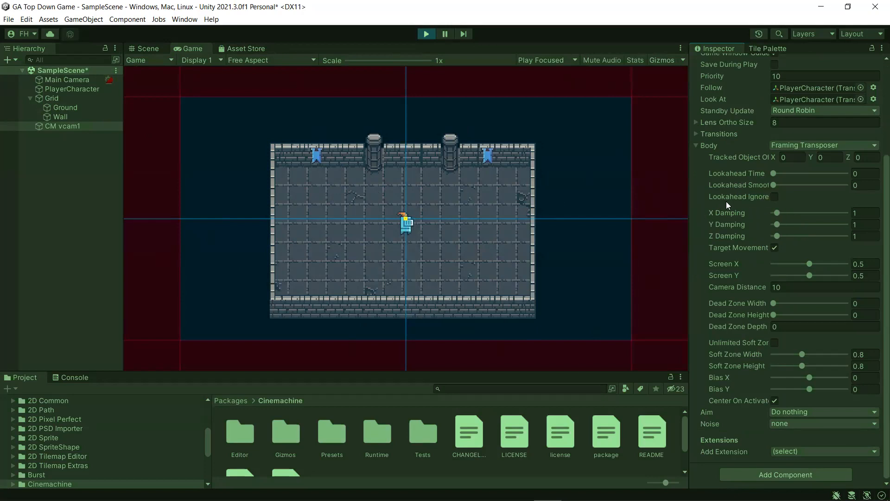
Step: Set X Damping to 9.2 and Y Damping to 10, and walk the character sideways to test the camera lag
{"action": "left_click", "coordinate": [777, 212]}
{"action": "left_click_drag", "start_coordinate": [807, 228], "coordinate": [808, 227]}
{"action": "left_click", "coordinate": [458, 206]}
{"action": "key", "text": "a"}
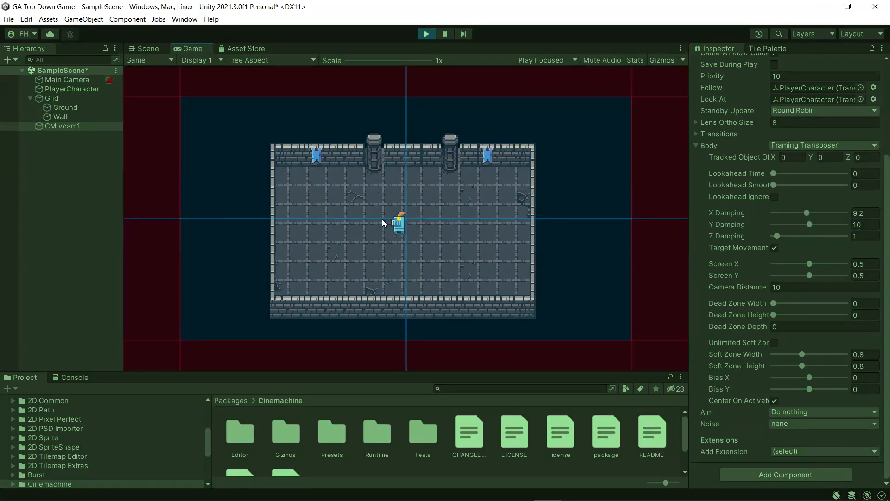
{"action": "key", "text": "a"}
{"action": "key", "text": "d"}
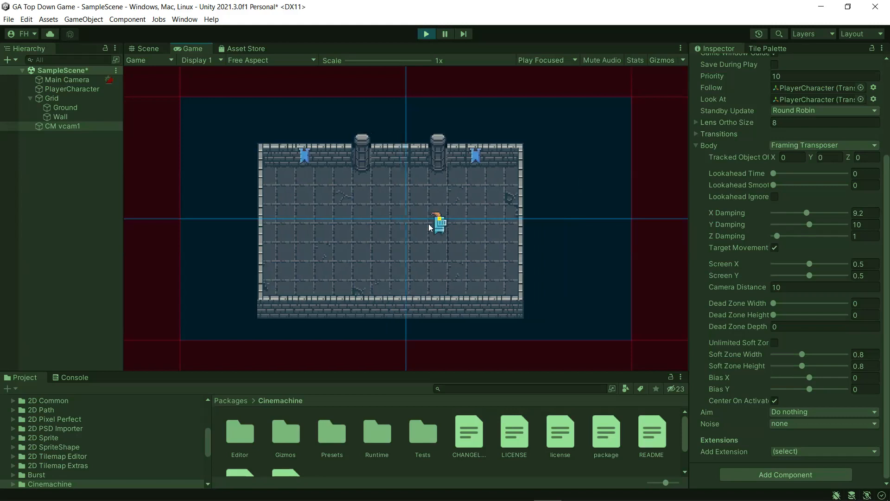
{"action": "key", "text": "a"}
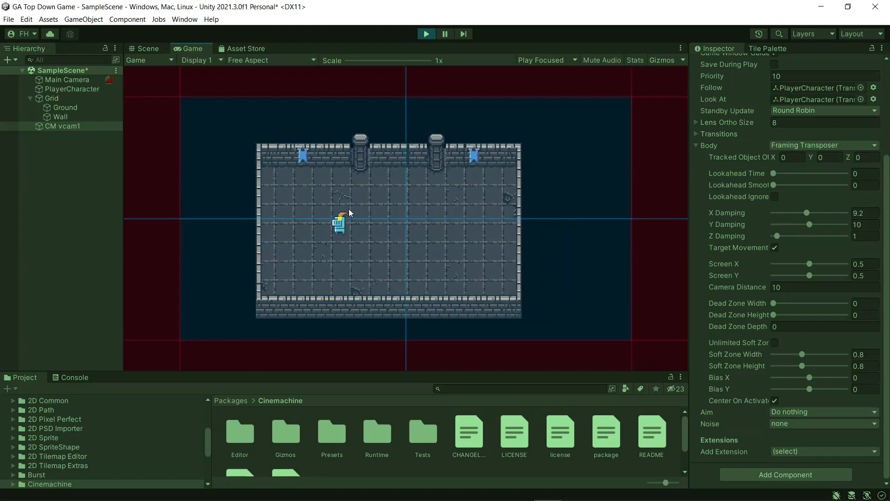
Step: Set X Damping and Y Damping to 0, and walk the character in all directions to test the camera response
{"action": "left_click_drag", "start_coordinate": [807, 213], "coordinate": [781, 223]}
{"action": "left_click", "coordinate": [773, 224]}
{"action": "left_click", "coordinate": [477, 214]}
{"action": "key", "text": "d"}
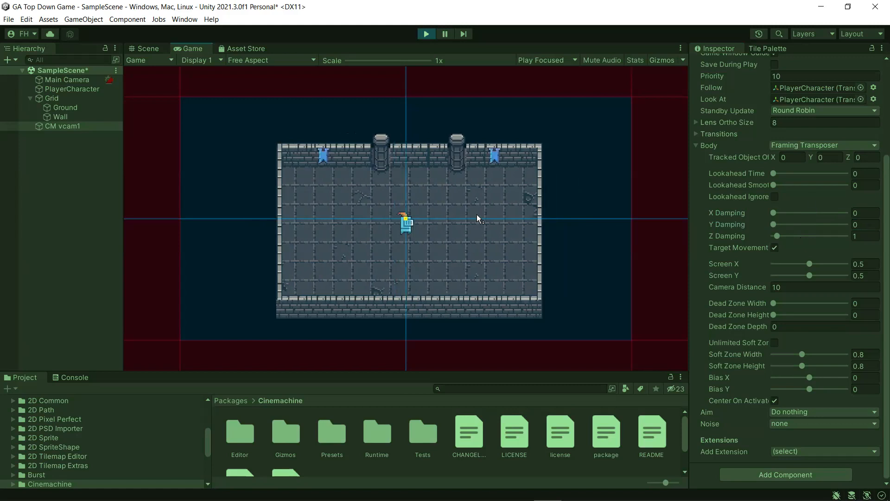
{"action": "key", "text": "w"}
{"action": "key", "text": "s"}
{"action": "key", "text": "a"}
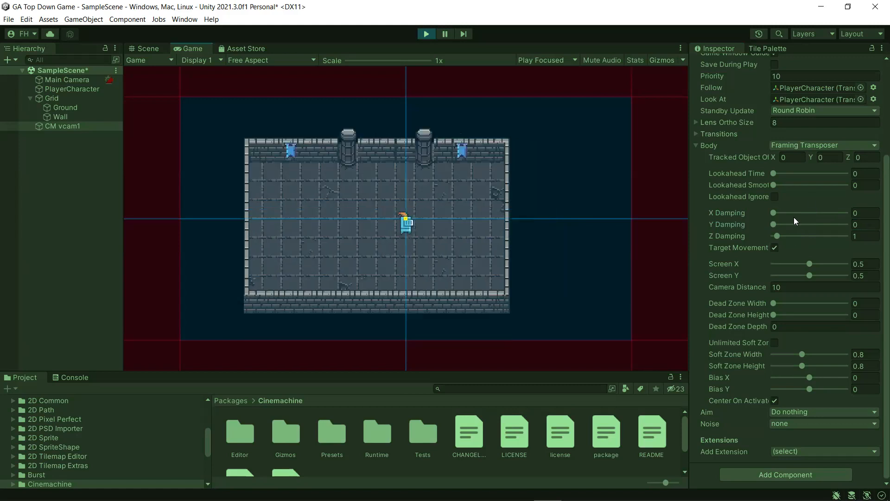
Step: Set the virtual camera's X Damping and Y Damping to 1
{"action": "left_click", "coordinate": [861, 213]}
{"action": "type", "text": "1"}
{"action": "key", "text": "Tab"}
{"action": "type", "text": "1"}
Step: Walk the character around the room to check the camera's following motion with damping of 1
{"action": "left_click", "coordinate": [488, 228]}
{"action": "key", "text": "d"}
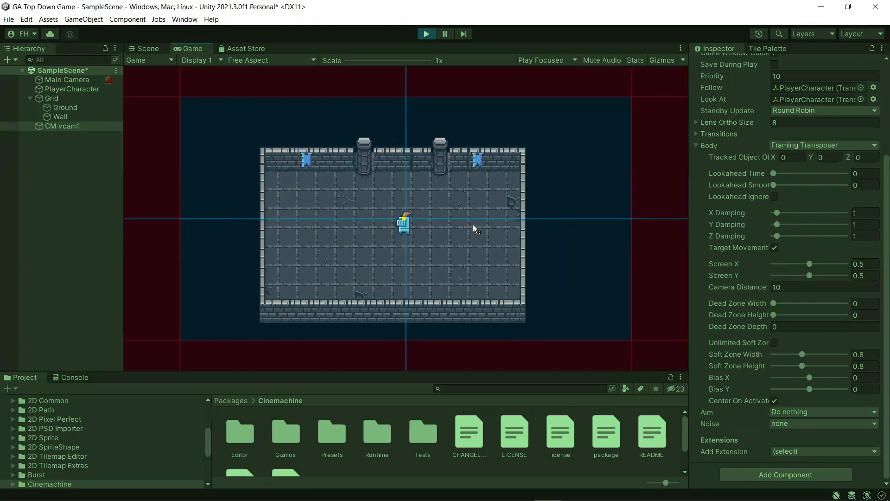
{"action": "key", "text": "w"}
{"action": "key", "text": "a"}
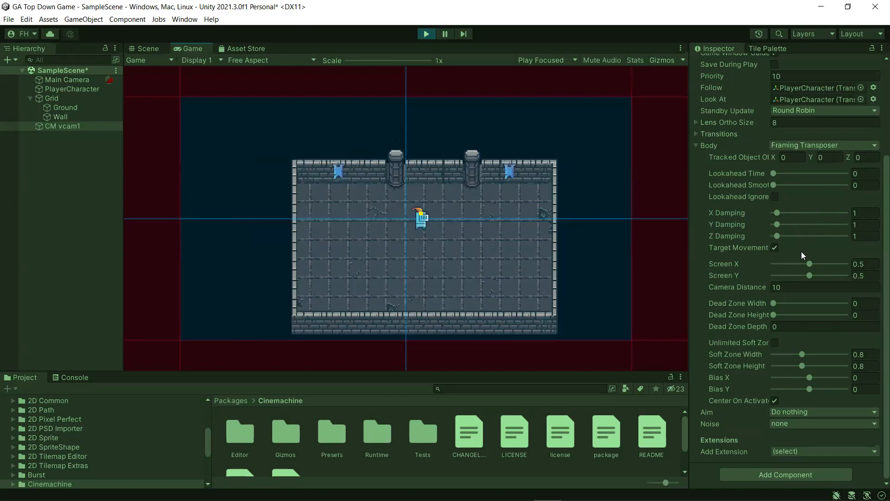
{"action": "key", "text": "a"}
{"action": "key", "text": "d"}
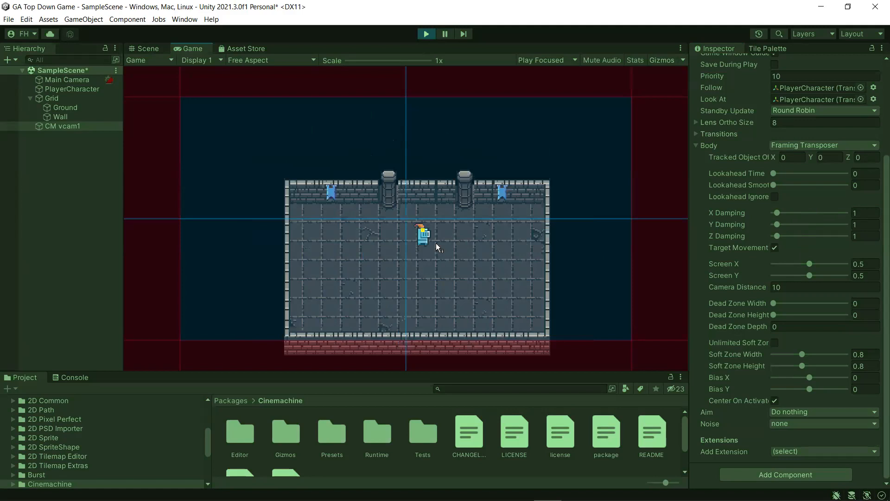
{"action": "key", "text": "s"}
{"action": "key", "text": "a"}
{"action": "key", "text": "d"}
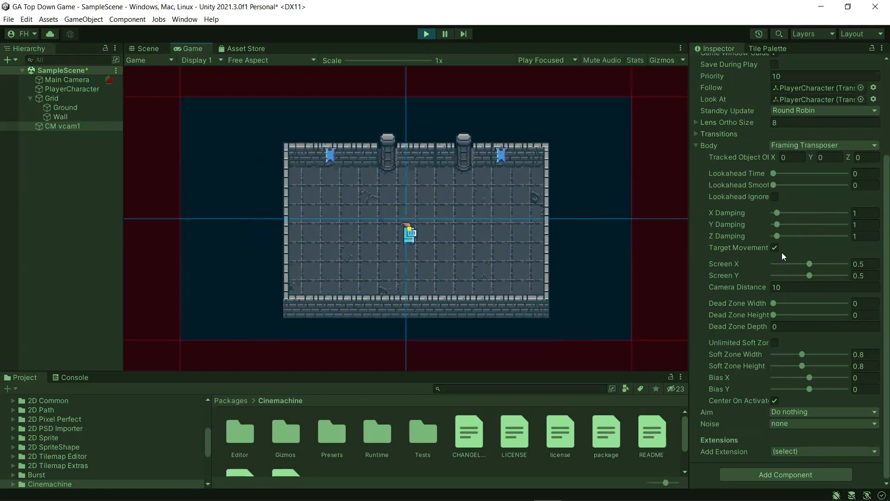
{"action": "key", "text": "a"}
{"action": "key", "text": "s"}
{"action": "key", "text": "d"}
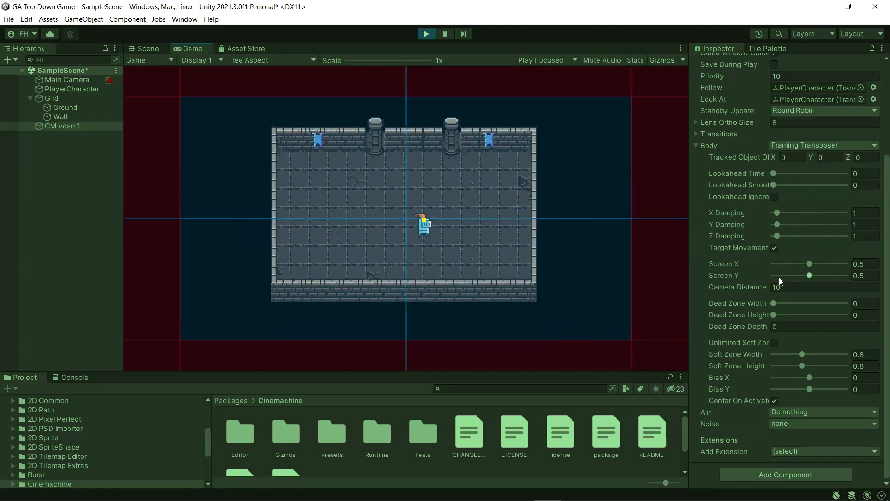
{"action": "key", "text": "w"}
{"action": "key", "text": "a"}
{"action": "key", "text": "s"}
{"action": "key", "text": "d"}
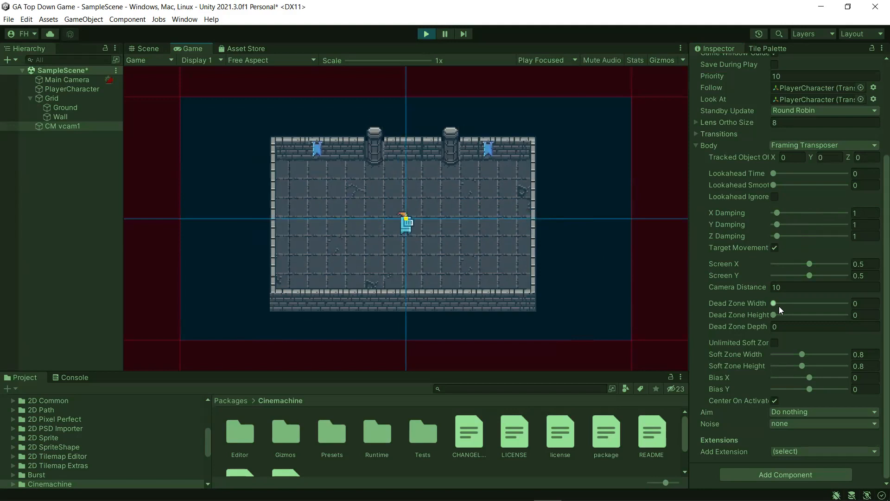
Step: Try a Dead Zone Width of 0.13 and Height of 0.27 by walking the character across the zone's edges, ending the play test
{"action": "left_click_drag", "start_coordinate": [777, 304], "coordinate": [785, 315]}
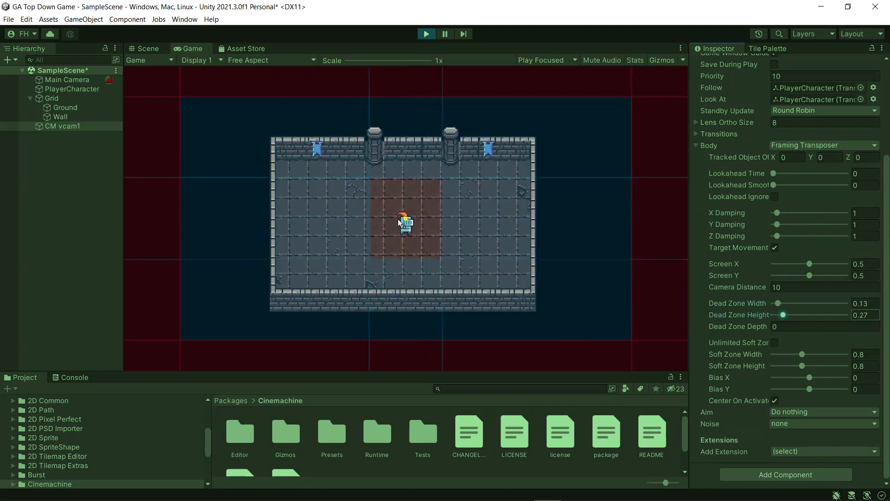
{"action": "left_click", "coordinate": [471, 224]}
{"action": "key", "text": "w"}
{"action": "key", "text": "d"}
{"action": "key", "text": "a"}
{"action": "key", "text": "d"}
{"action": "key", "text": "s"}
{"action": "key", "text": "w"}
{"action": "key", "text": "a"}
{"action": "key", "text": "d"}
{"action": "key", "text": "s"}
{"action": "key", "text": "d"}
{"action": "key", "text": "a"}
{"action": "key", "text": "d"}
{"action": "key", "text": "d"}
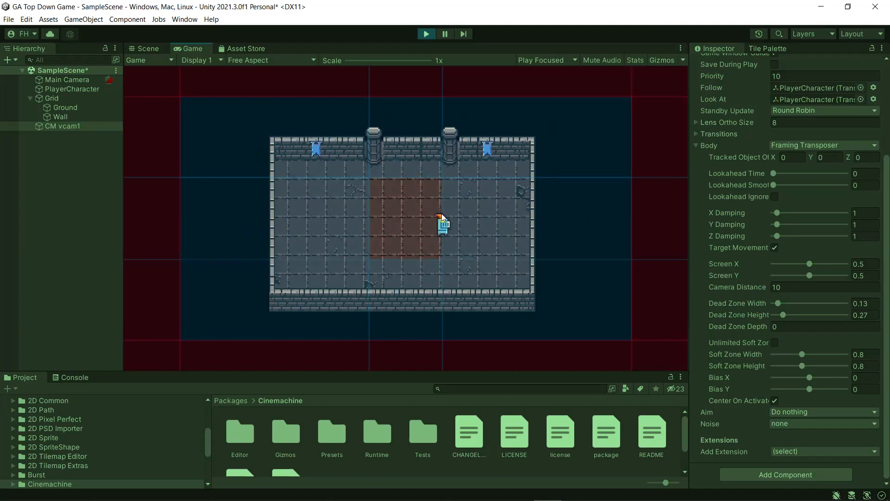
{"action": "key", "text": "a"}
{"action": "key", "text": "a"}
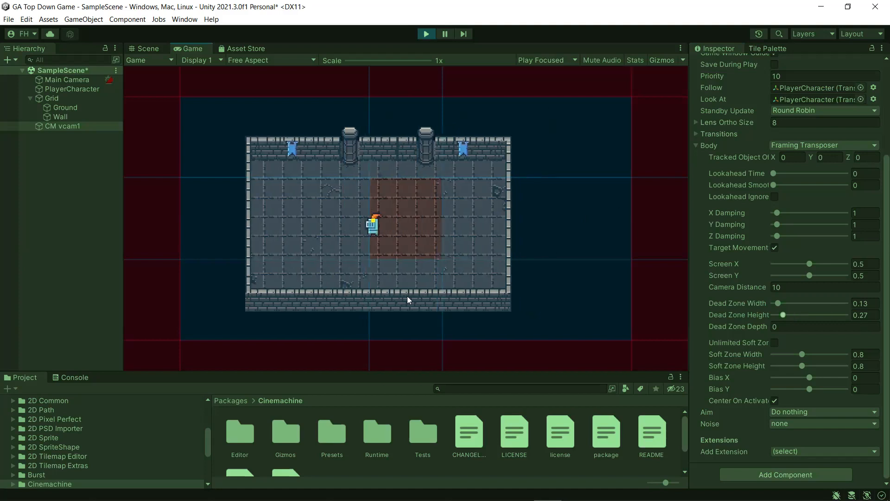
{"action": "key", "text": "w"}
{"action": "key", "text": "d"}
{"action": "key", "text": "s"}
{"action": "key", "text": "d"}
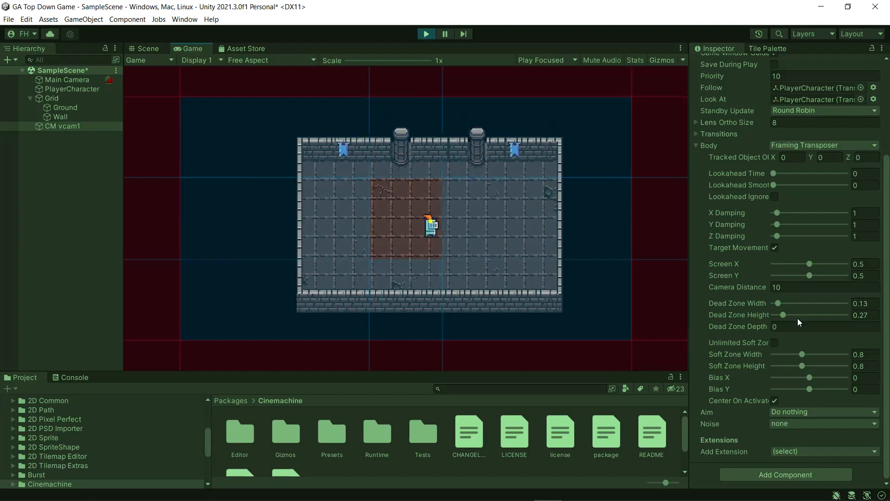
{"action": "key", "text": "a"}
{"action": "key", "text": "w"}
{"action": "key", "text": "d"}
{"action": "key", "text": "a"}
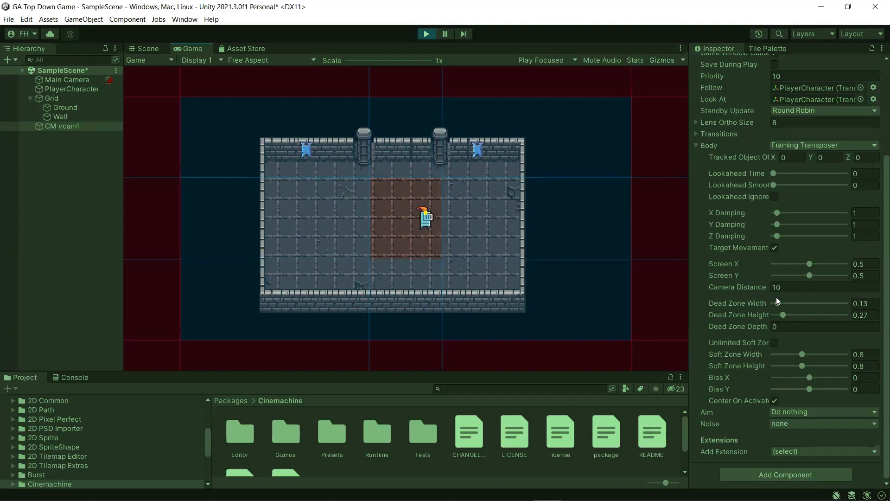
{"action": "left_click", "coordinate": [426, 34]}
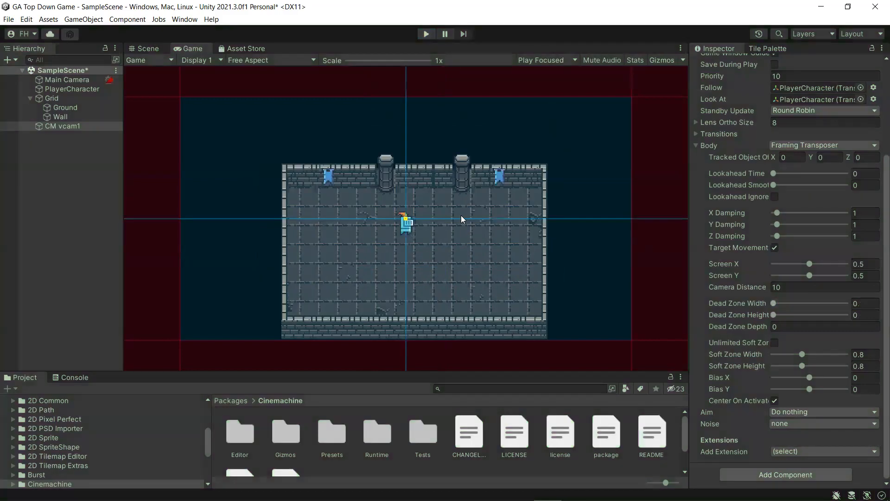
Step: Select the Grid object, save the scene, and return to the Scene view
{"action": "left_click", "coordinate": [65, 98]}
{"action": "key", "text": "ctrl+s"}
{"action": "left_click", "coordinate": [149, 48]}
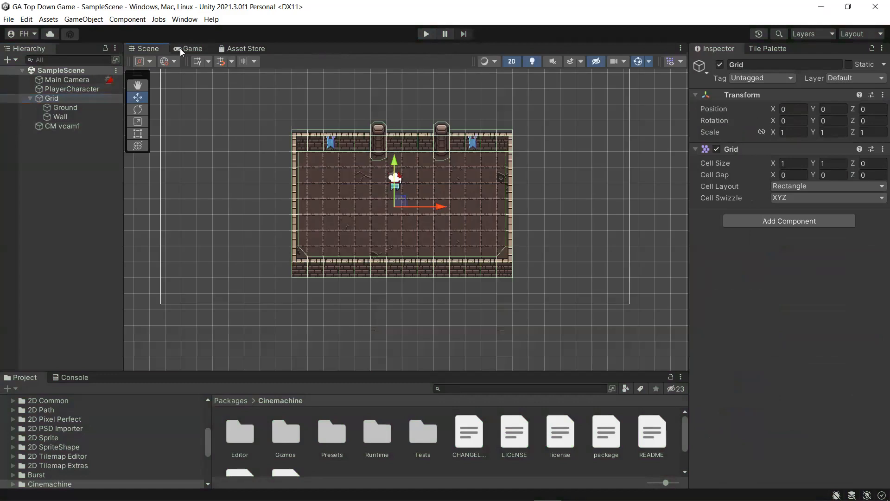
Step: Compare the dungeon room's framing in the Game view with the Scene view
{"action": "key", "text": "ctrl+2"}
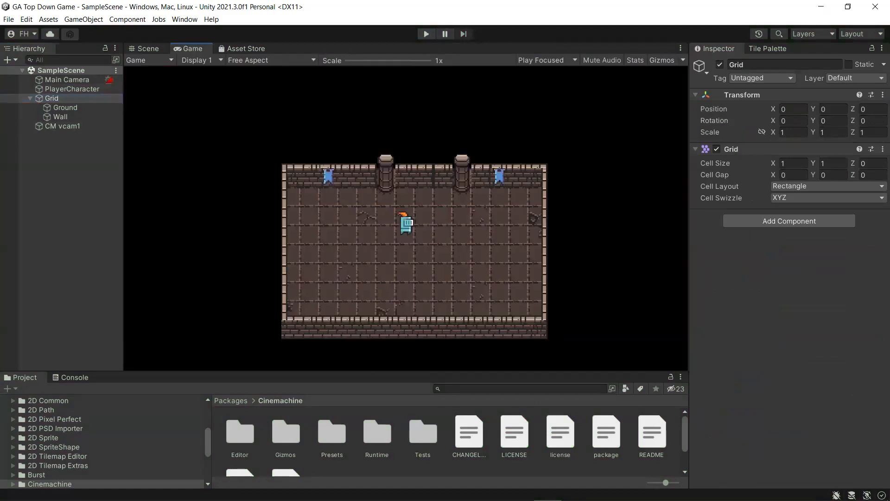
{"action": "left_click", "coordinate": [160, 53]}
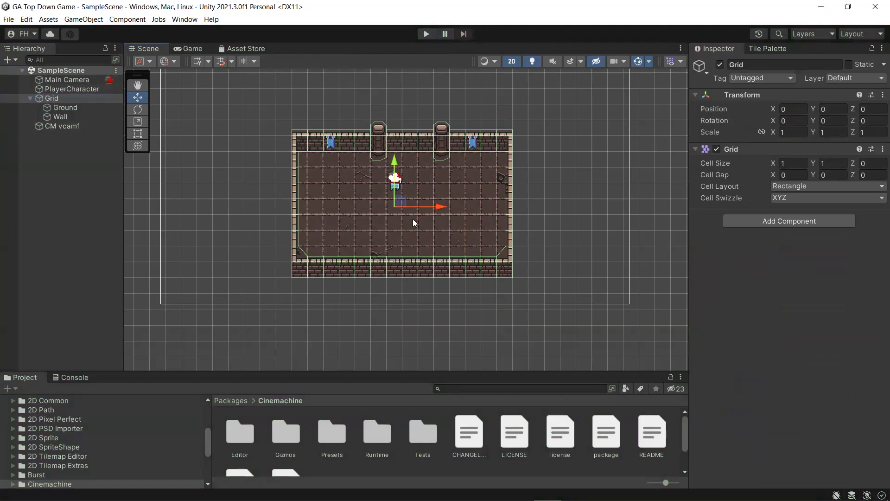
{"action": "left_click", "coordinate": [188, 49]}
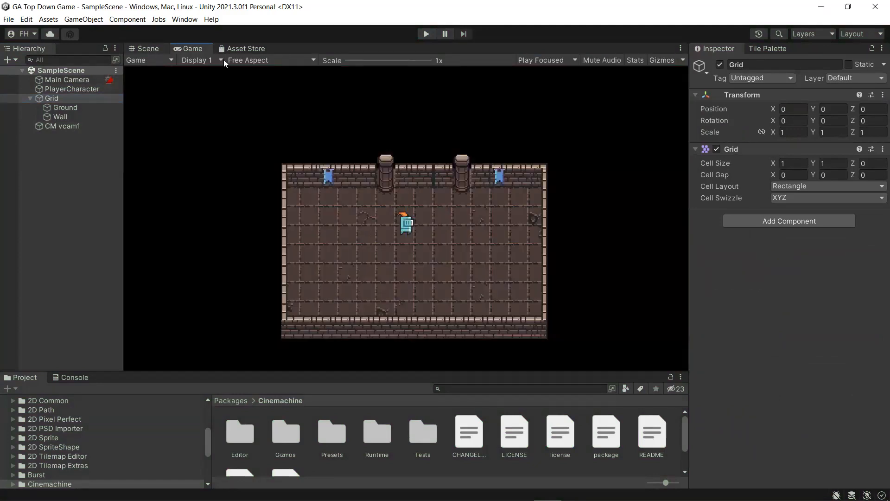
{"action": "left_click", "coordinate": [148, 48]}
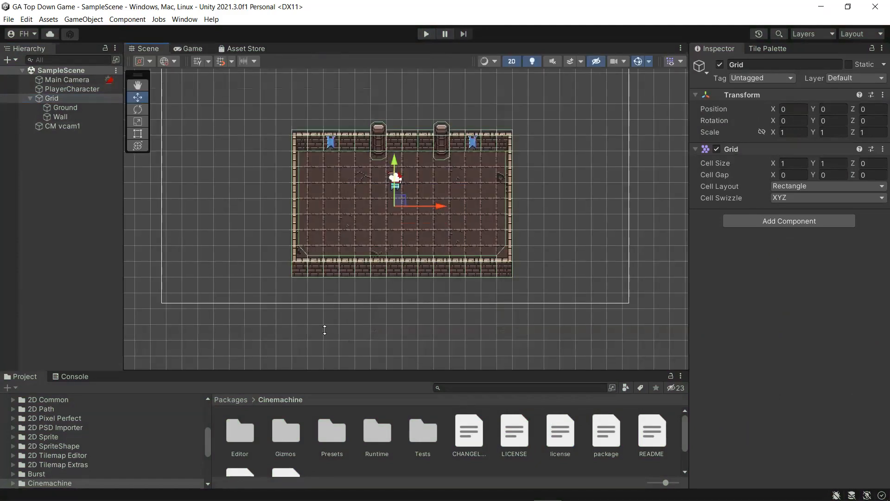
Step: Enlarge the project file browser's height and activate the Hand tool for the Scene view
{"action": "left_click_drag", "start_coordinate": [324, 371], "coordinate": [326, 343]}
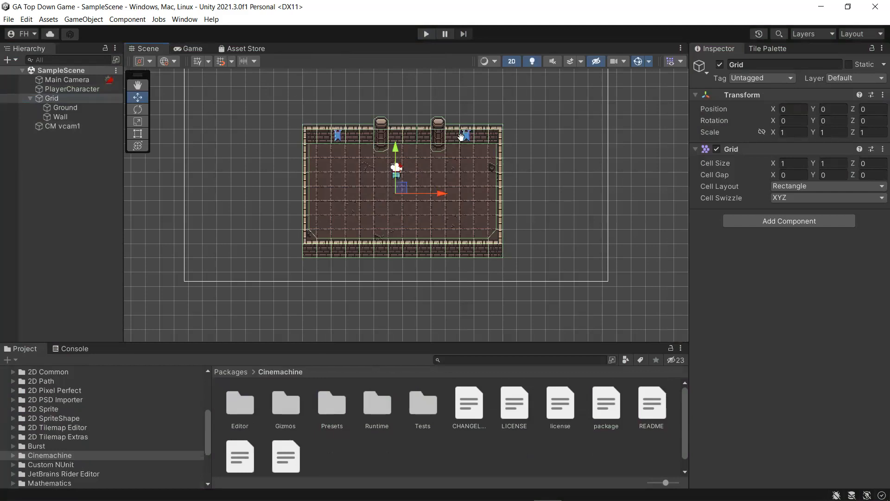
{"action": "key", "text": "q"}
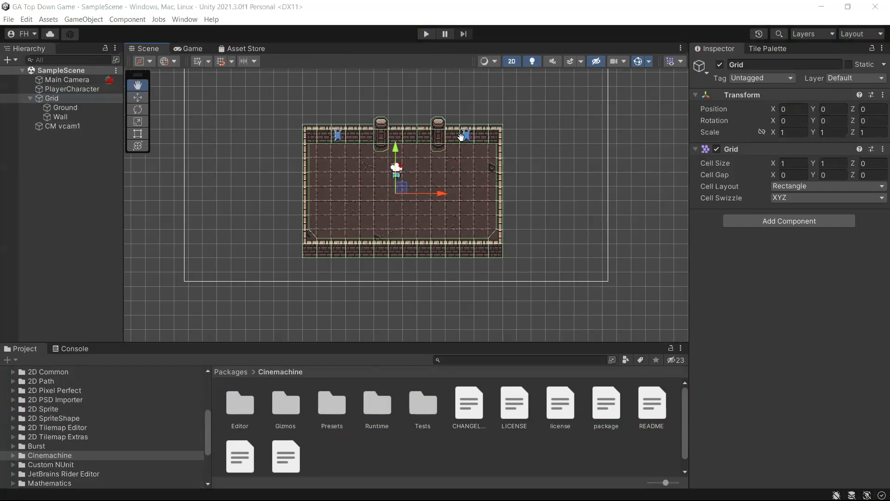